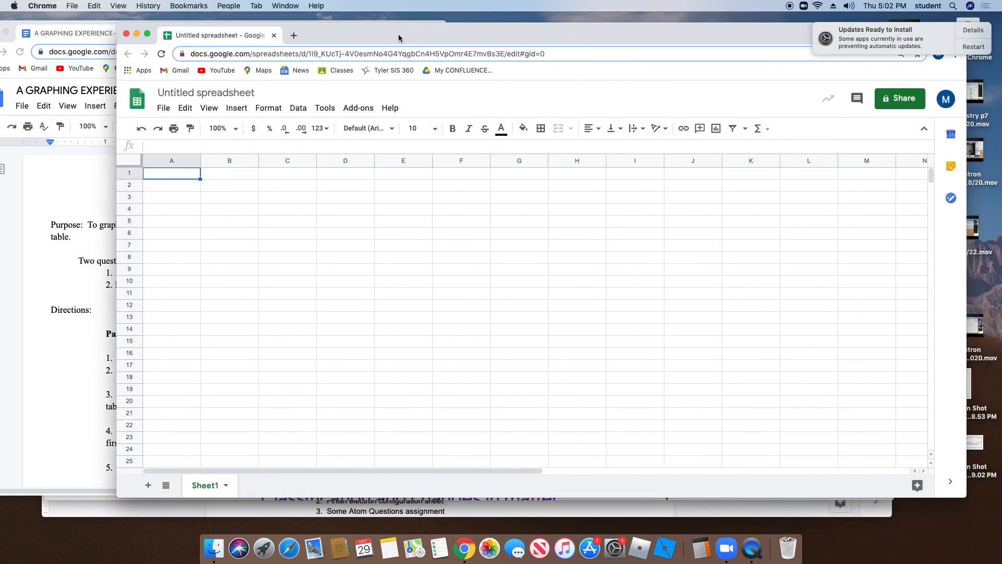
# Step: Narrow the spreadsheet window, place it beside the instructions document, and enter atomic numbers 1 to 5 in cells A1:A5
pyautogui.moveTo(960, 308); pyautogui.dragTo(487, 323)
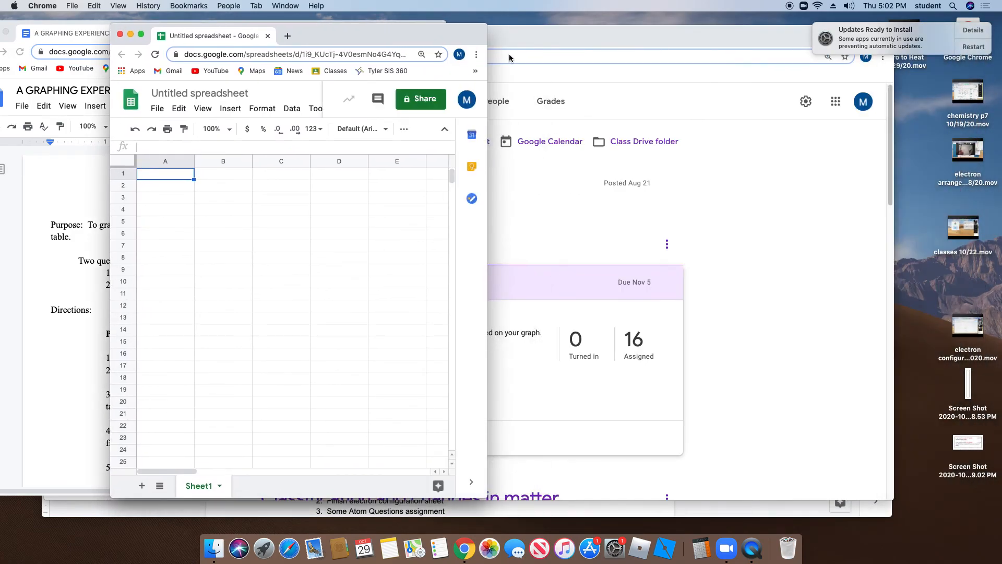
pyautogui.moveTo(331, 27); pyautogui.dragTo(681, 38)
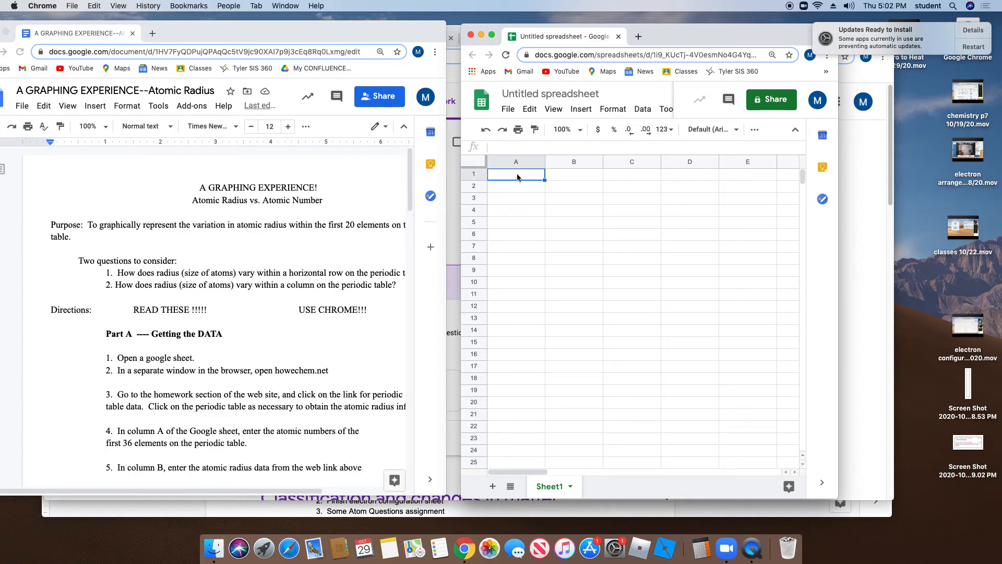
pyautogui.write('1')
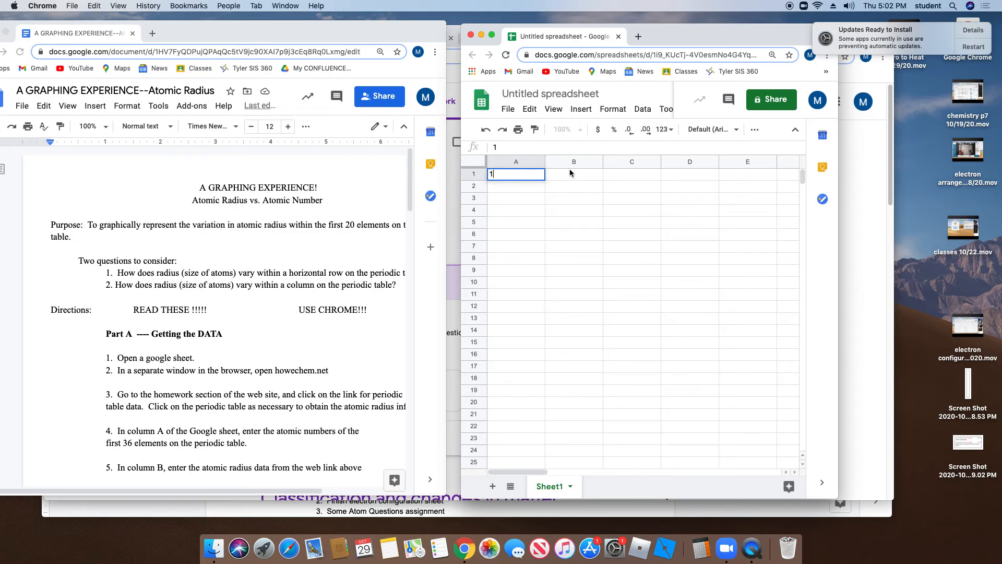
pyautogui.press('Return')
pyautogui.write('2')
pyautogui.press('Return')
pyautogui.write('3')
pyautogui.press('Return')
pyautogui.write('4')
pyautogui.press('Return')
pyautogui.write('5')
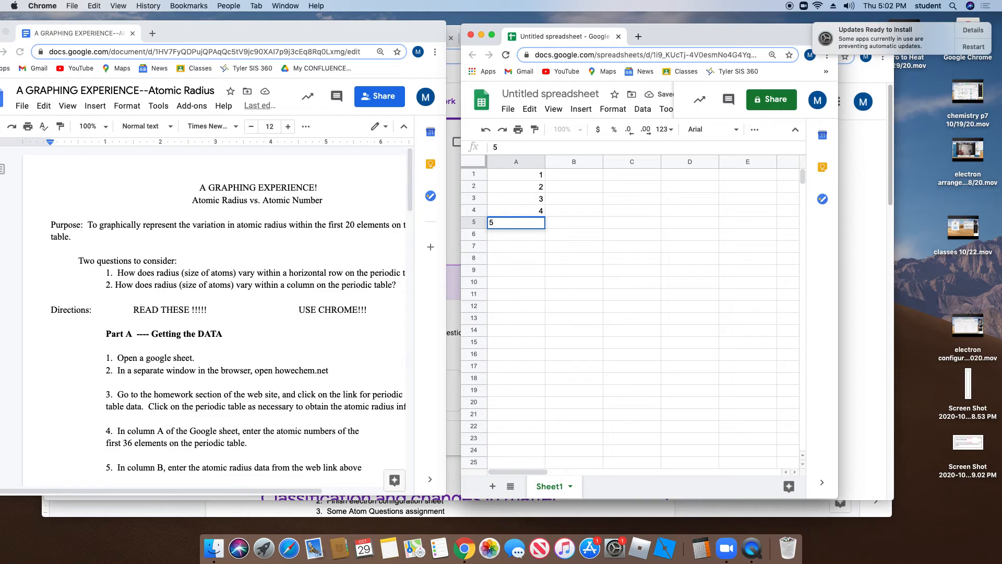
pyautogui.press('Tab')
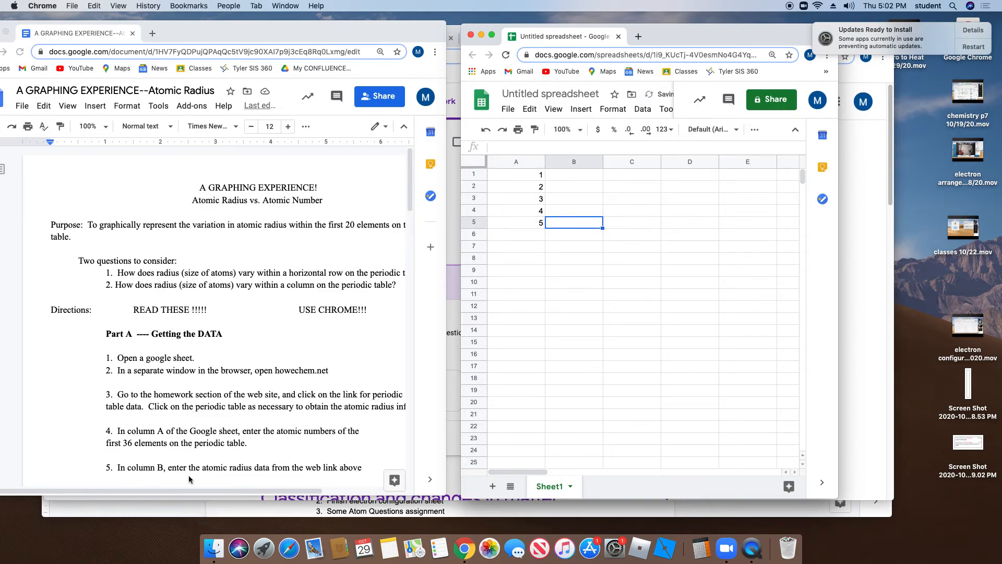
# Step: Check the data-gathering instructions and go to howechem.net in the Google Classroom browser window
pyautogui.scroll(-1, 212, 440)
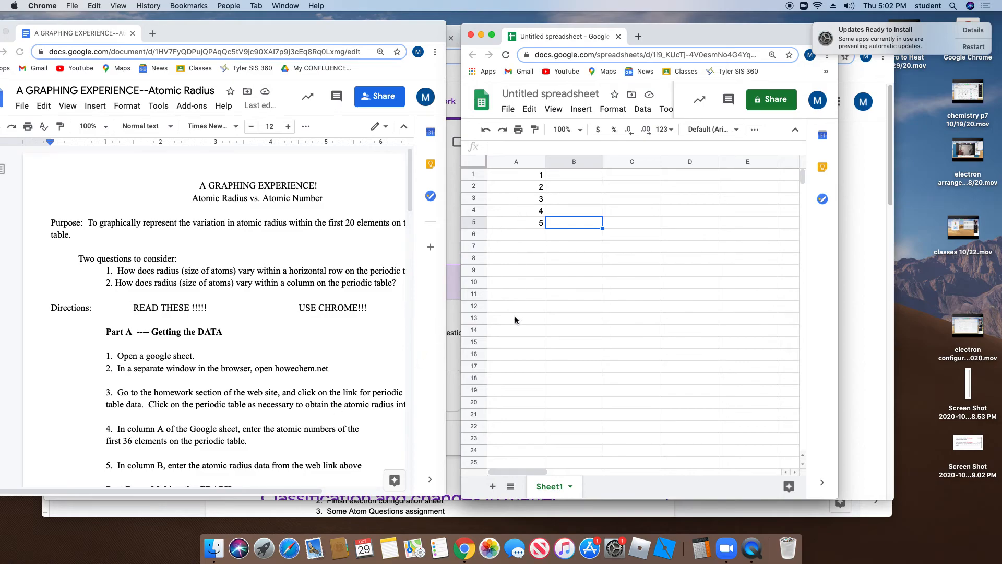
pyautogui.scroll(-3, 328, 404)
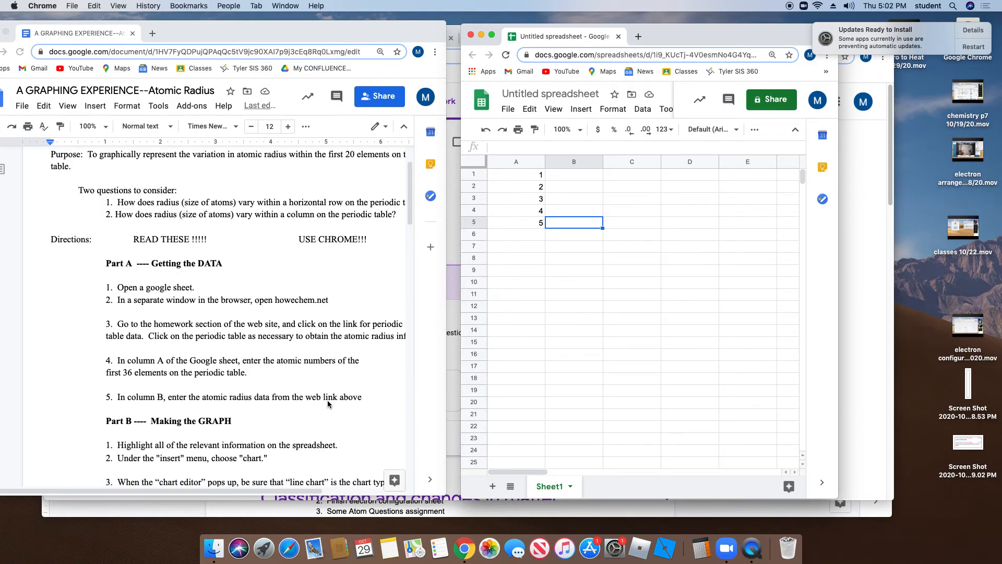
pyautogui.scroll(1, 328, 404)
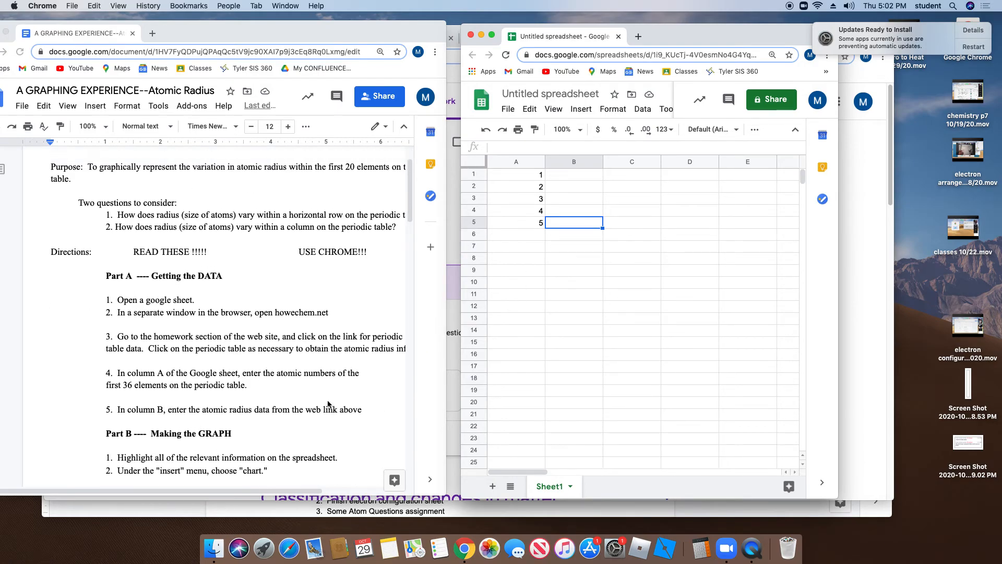
pyautogui.click(455, 377)
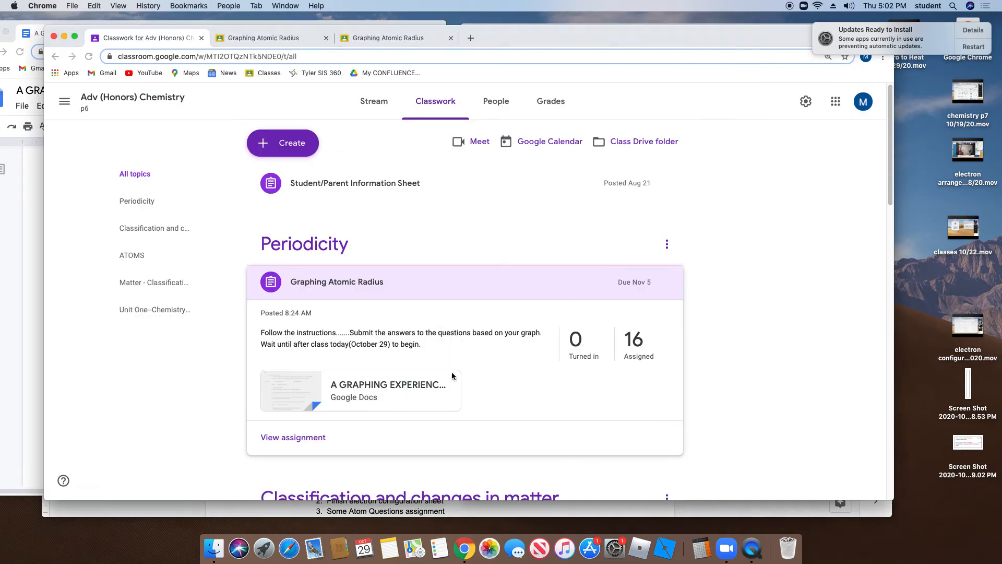
pyautogui.click(190, 60)
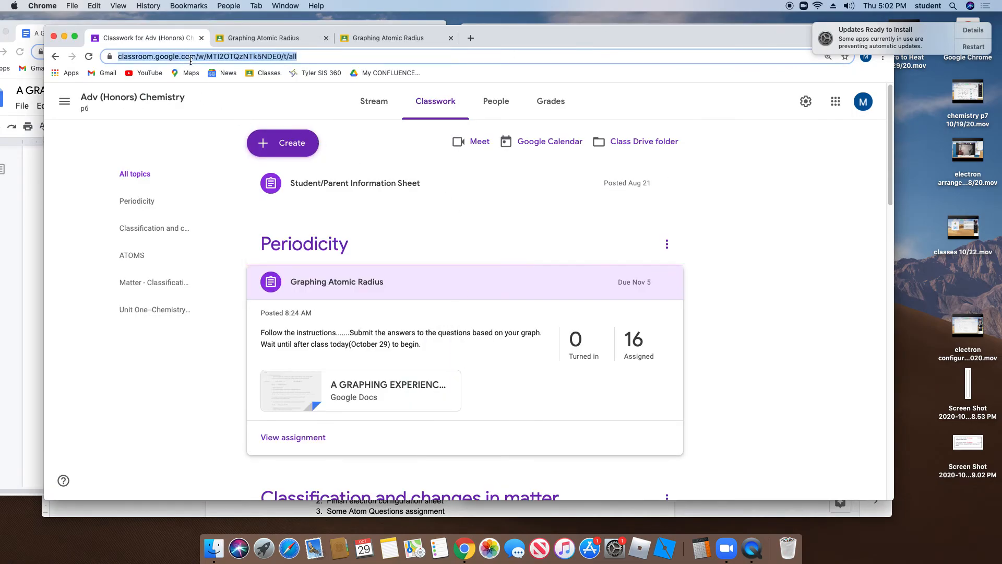
pyautogui.write('howechem.net')
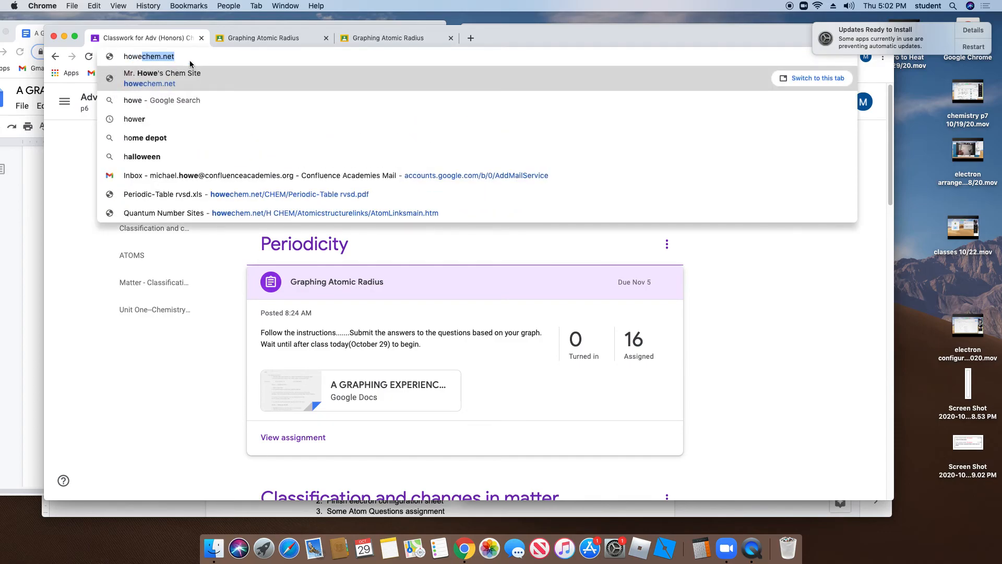
pyautogui.press('Return')
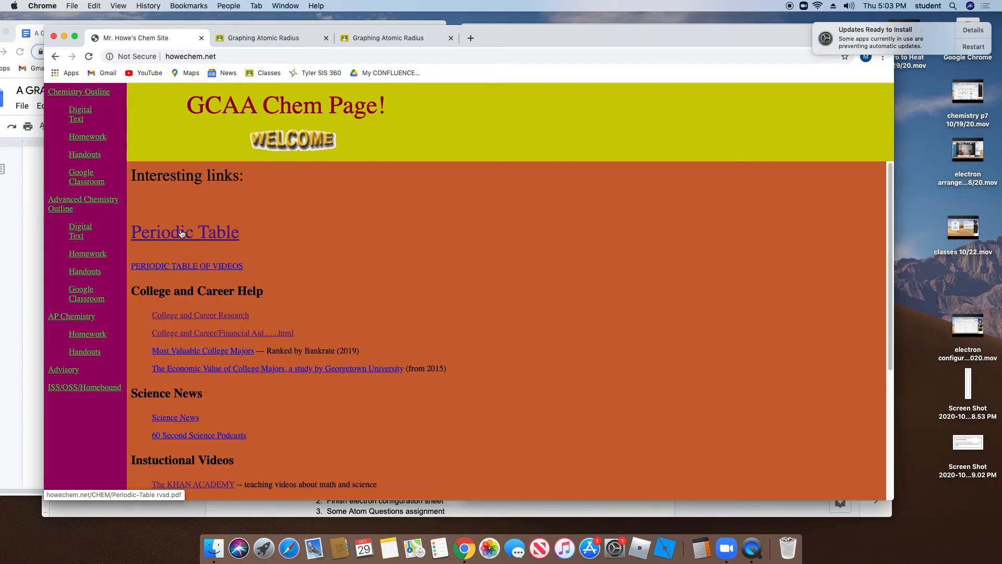
# Step: Open the periodictable.com atomic radius data from the Advanced Chemistry homework page and sort the list by Atomic Number
pyautogui.click(101, 254)
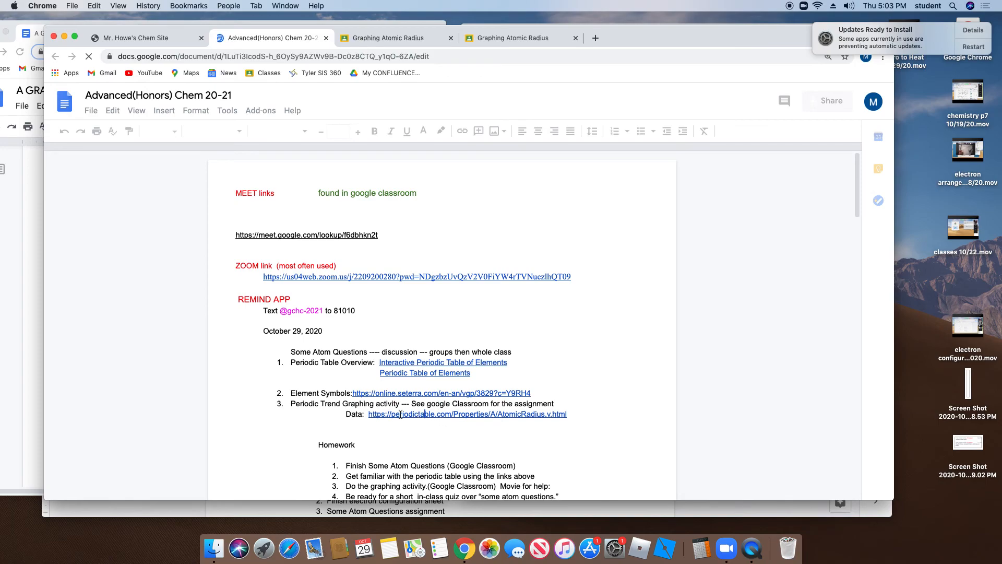
pyautogui.click(457, 425)
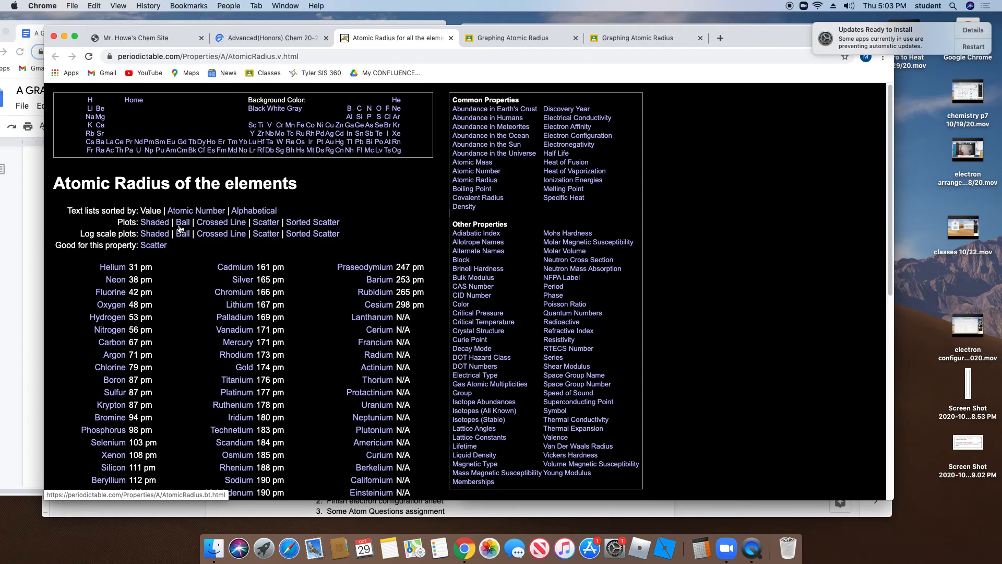
pyautogui.click(207, 212)
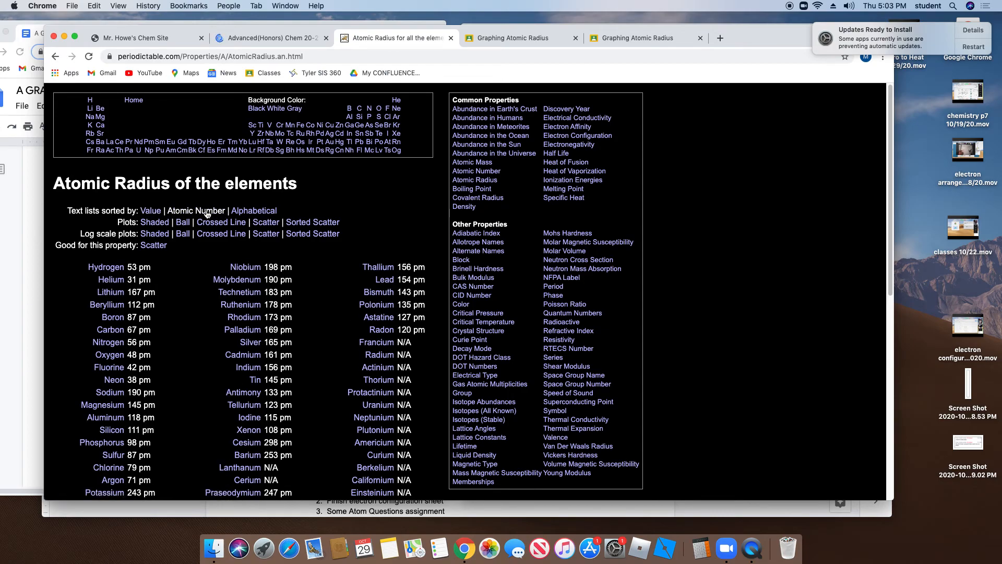
pyautogui.click(152, 212)
pyautogui.click(196, 211)
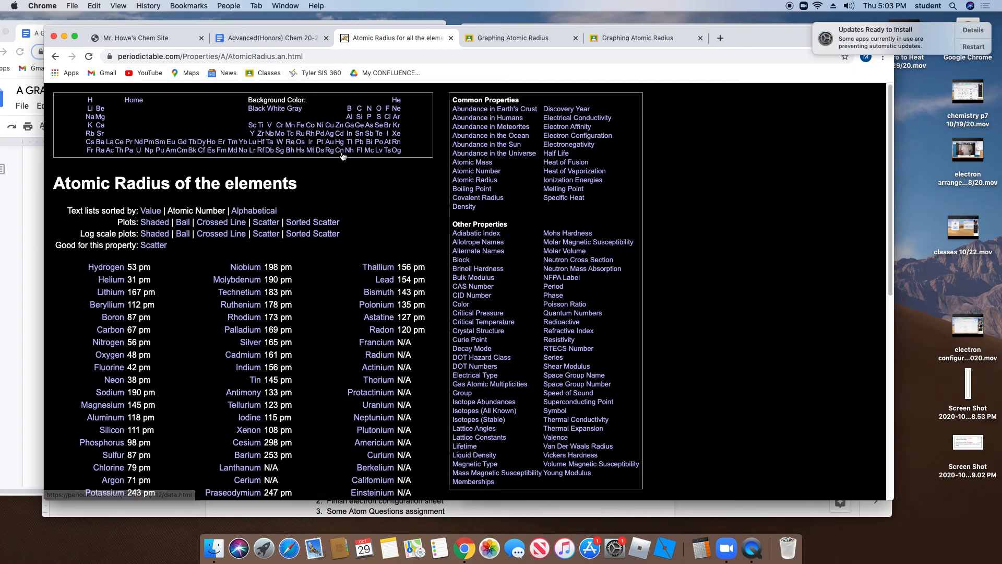
# Step: With the radius list visible beside the spreadsheet, enter the atomic radii 53, 31, 167, 112 and 87 in cells B1:B5
pyautogui.doubleClick(750, 42)
pyautogui.click(492, 88)
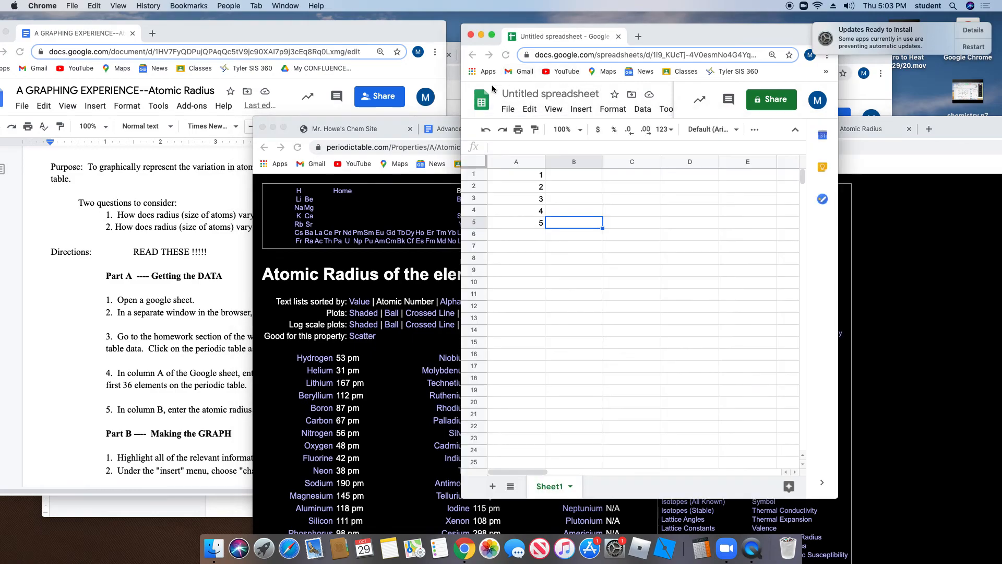
pyautogui.click(564, 176)
pyautogui.write('53')
pyautogui.click(568, 188)
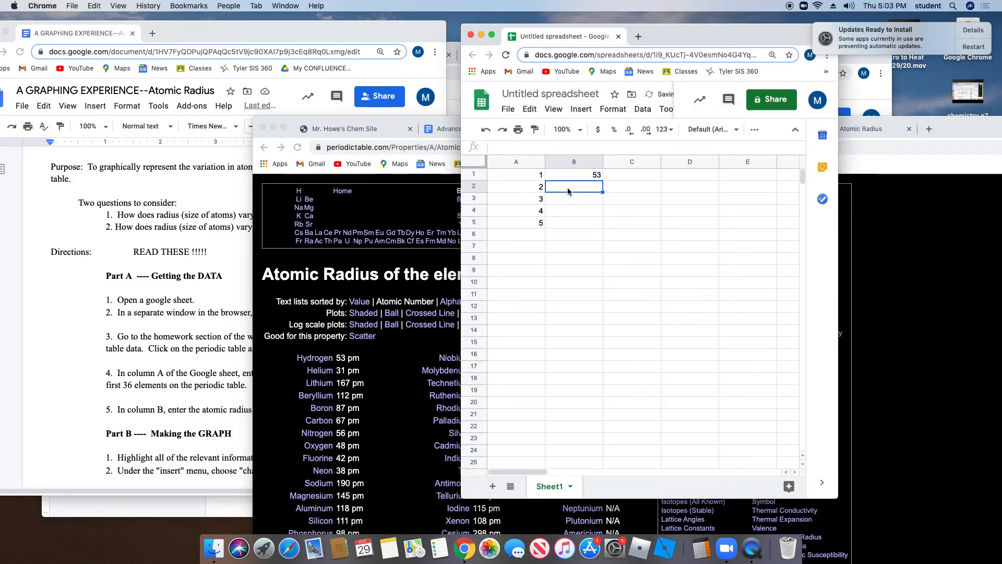
pyautogui.write('31')
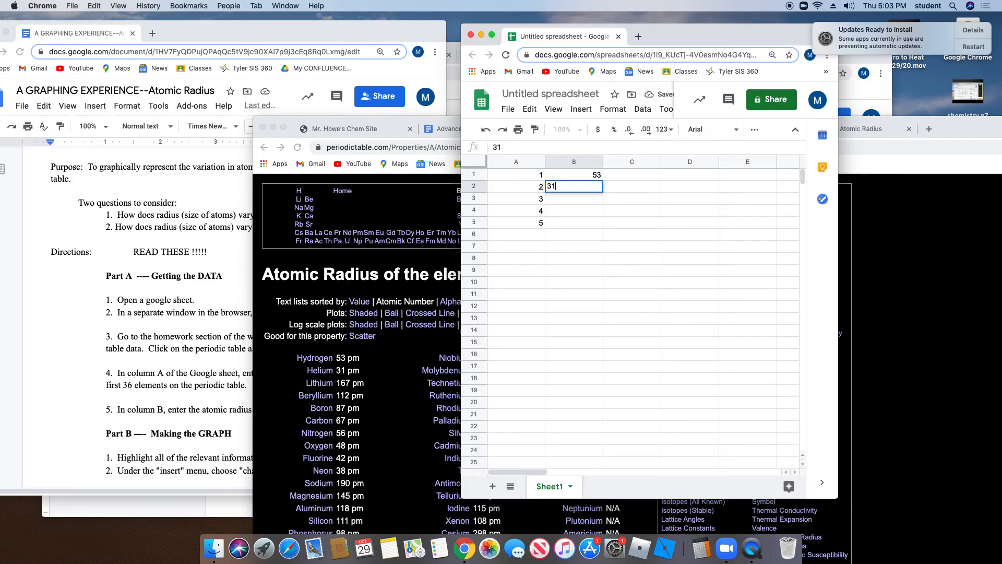
pyautogui.click(584, 201)
pyautogui.write('167')
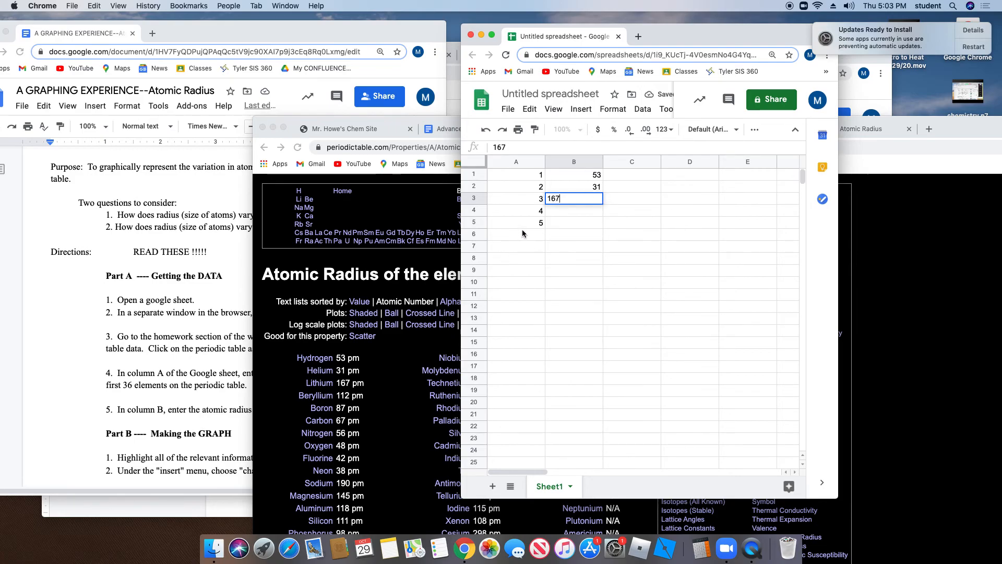
pyautogui.click(577, 213)
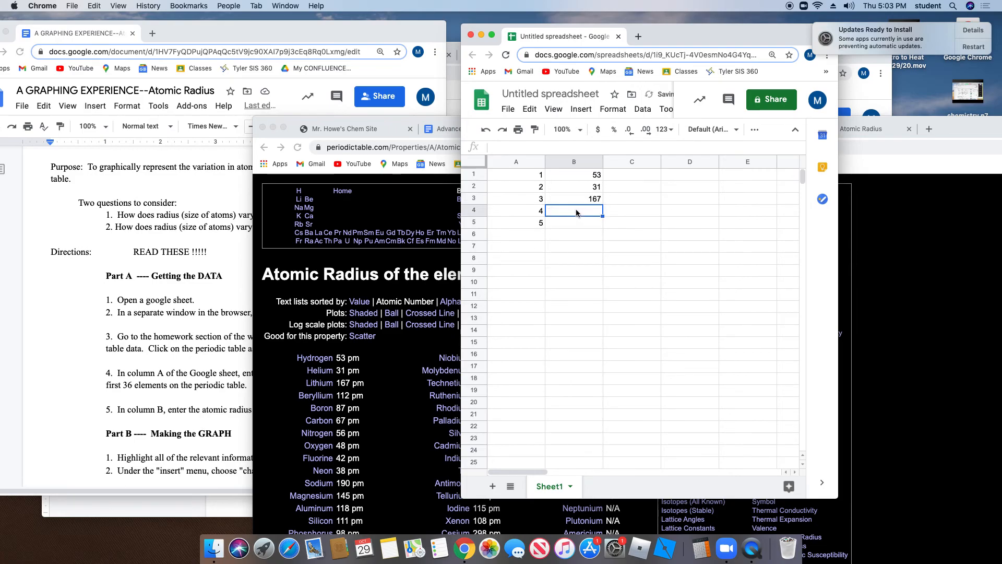
pyautogui.write('112')
pyautogui.press('Return')
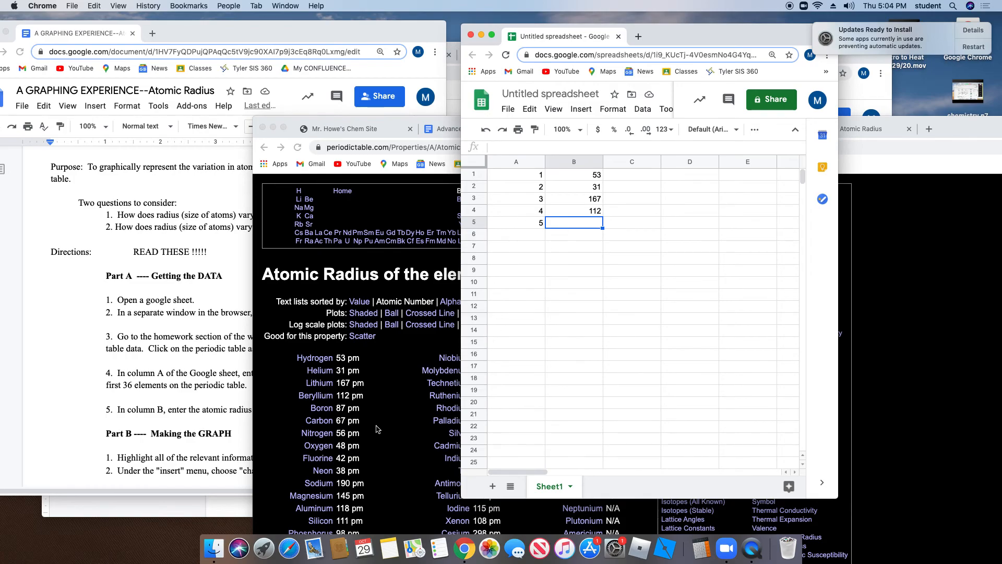
pyautogui.write('87')
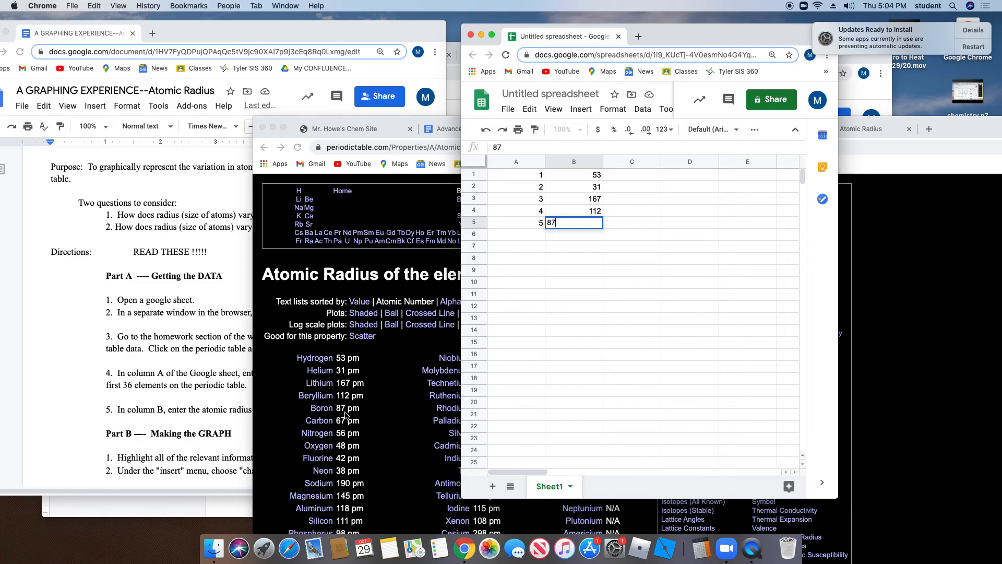
pyautogui.click(533, 239)
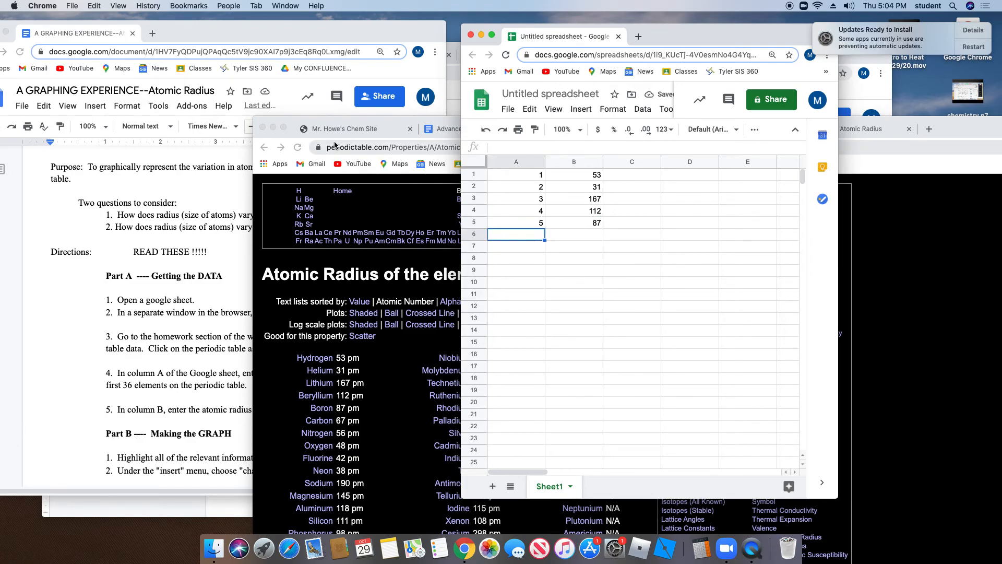
# Step: Close the atomic radius browser window and read the Part B graph-making instructions in the document
pyautogui.click(285, 122)
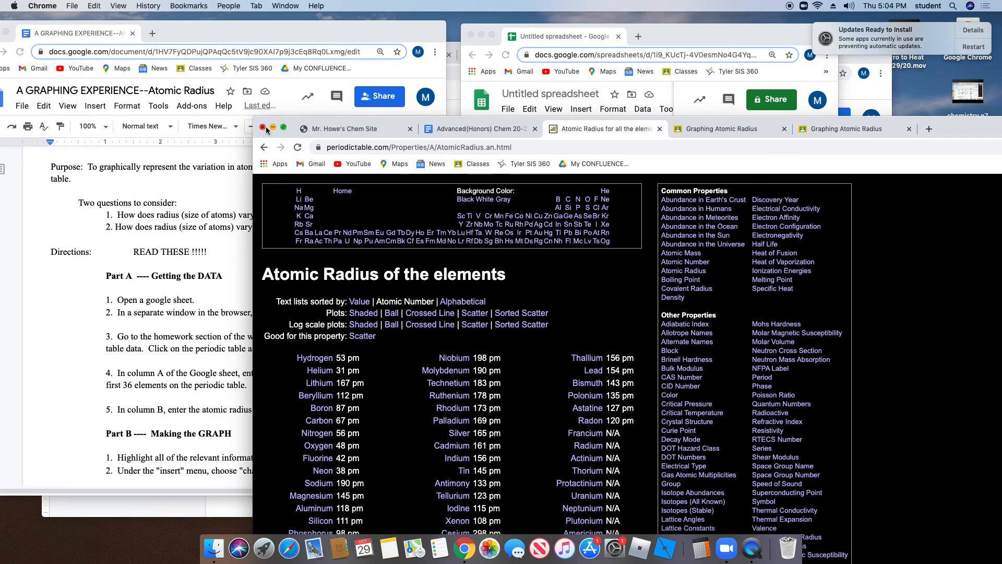
pyautogui.click(264, 127)
pyautogui.click(301, 264)
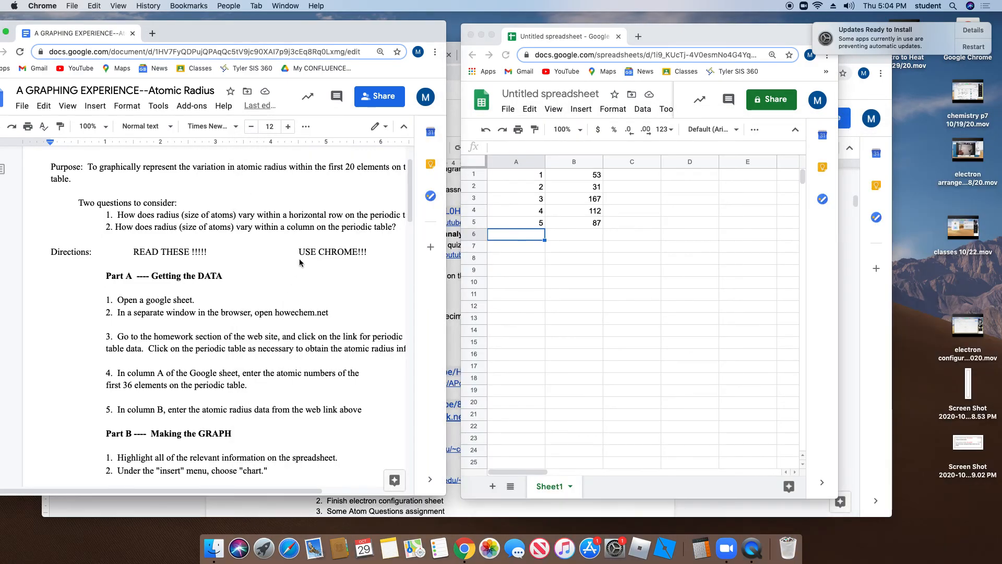
pyautogui.scroll(-1, 287, 382)
pyautogui.scroll(-5, 287, 382)
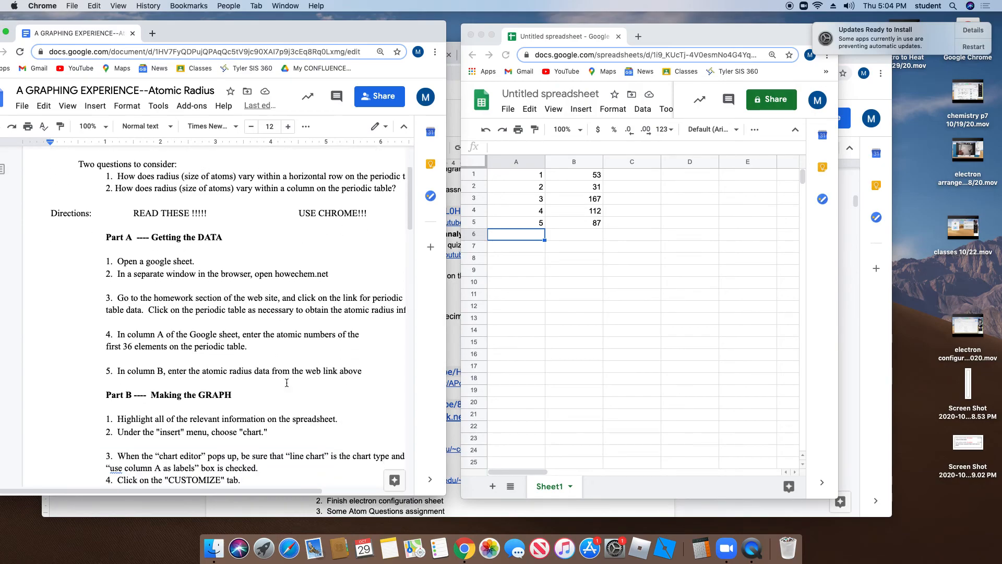
pyautogui.scroll(-1, 282, 381)
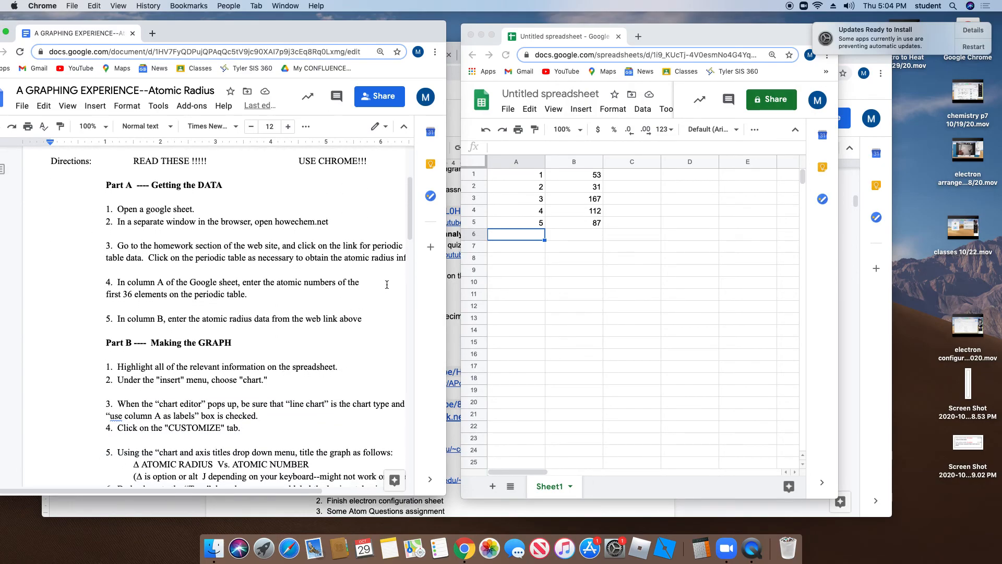
pyautogui.scroll(-6, 275, 343)
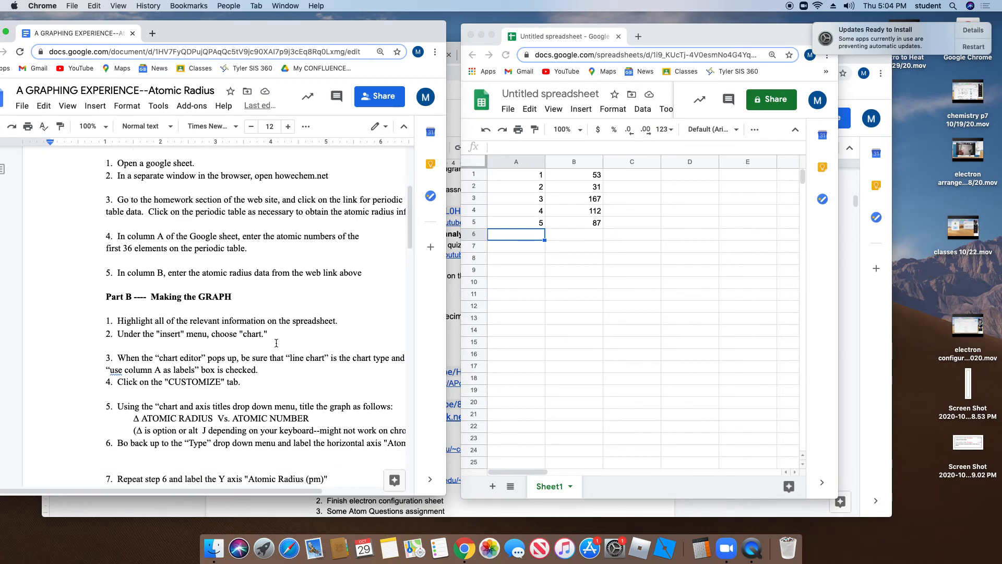
pyautogui.scroll(-3, 276, 343)
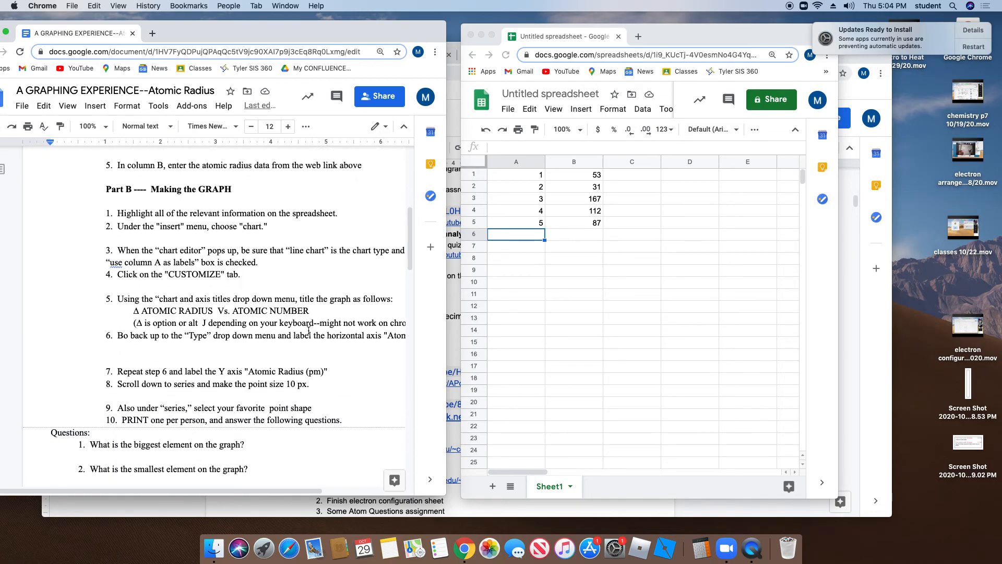
# Step: Reposition the document and spreadsheet windows, insert a chart from A1:B5, and widen the spreadsheet window to fit the chart editor
pyautogui.moveTo(394, 37); pyautogui.dragTo(316, 36)
pyautogui.moveTo(699, 30); pyautogui.dragTo(612, 24)
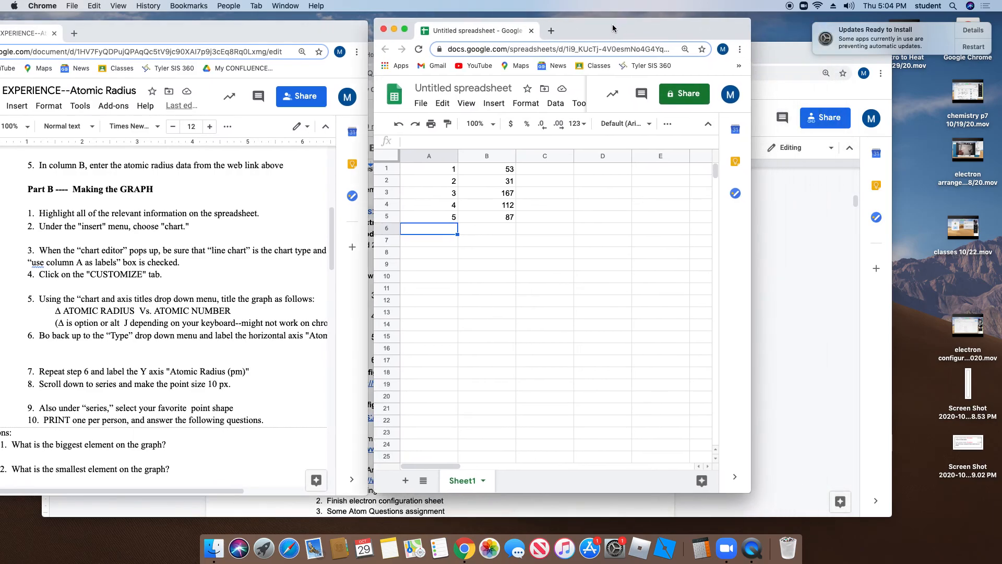
pyautogui.moveTo(441, 168); pyautogui.dragTo(499, 214)
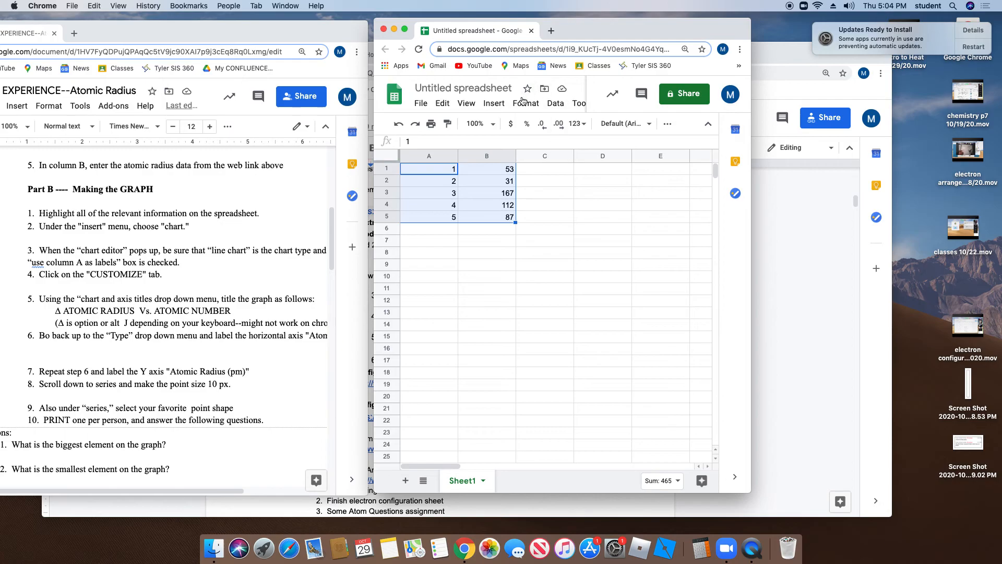
pyautogui.click(494, 104)
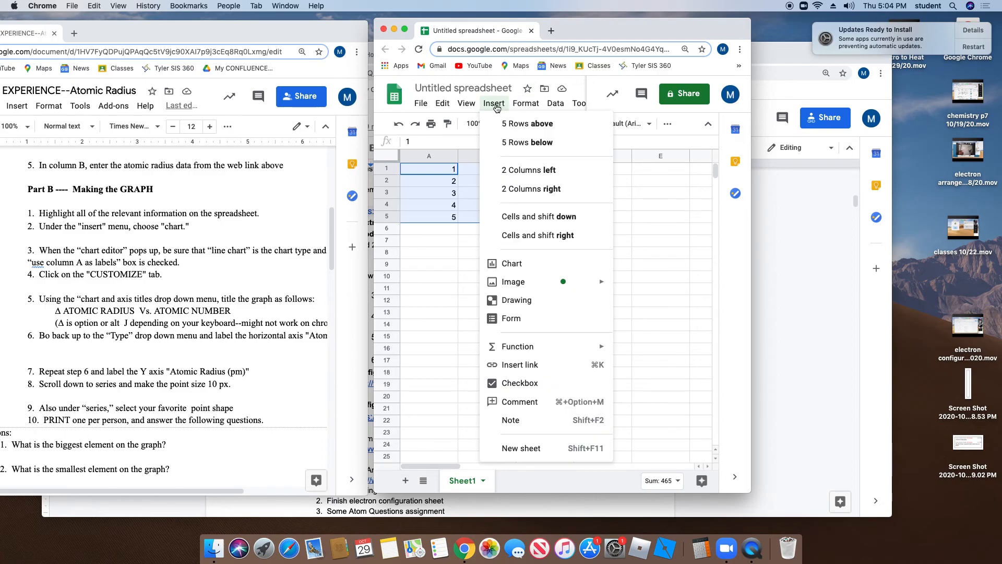
pyautogui.click(518, 265)
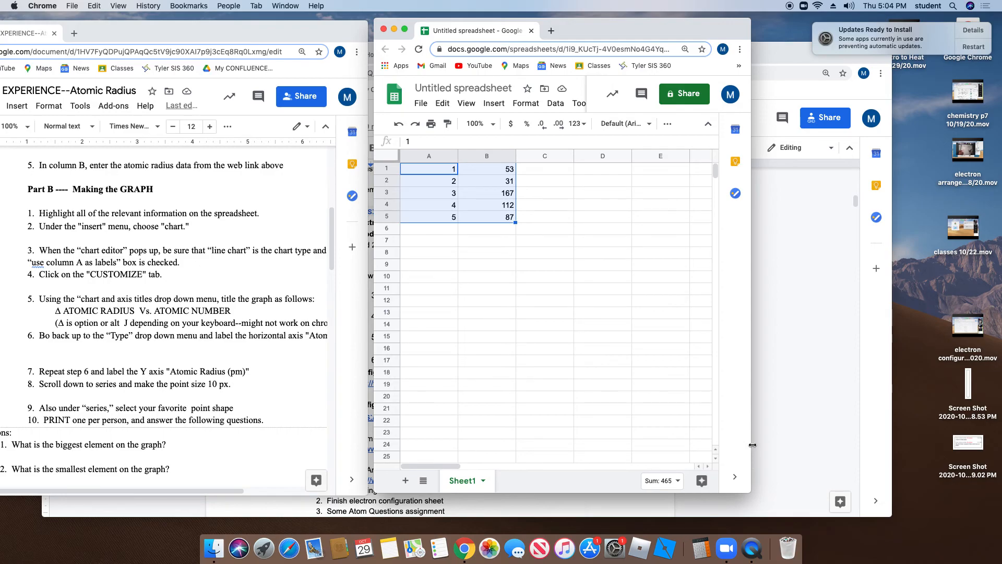
pyautogui.moveTo(752, 445); pyautogui.dragTo(948, 433)
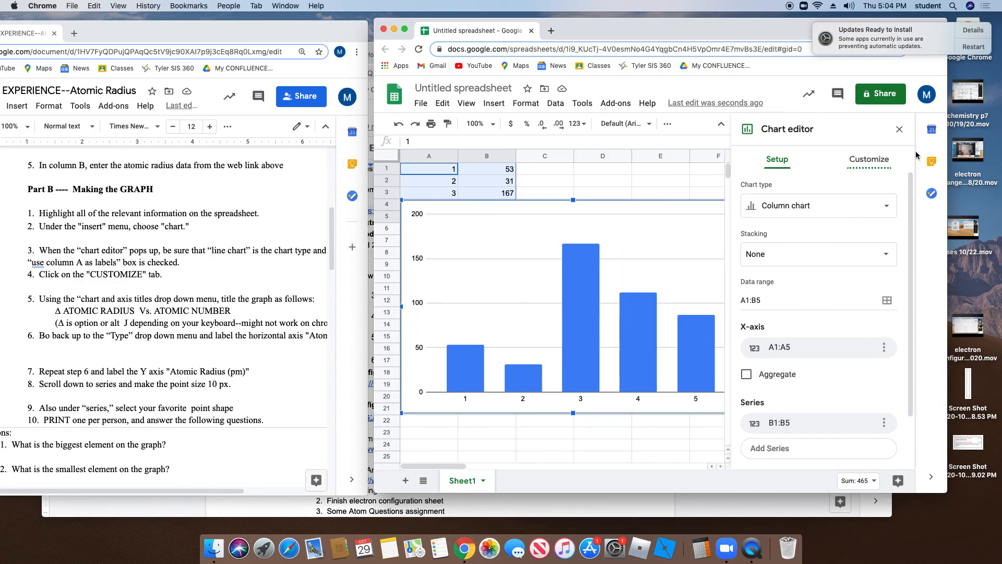
# Step: Close the chart editor and reopen it for the existing column chart
pyautogui.click(899, 130)
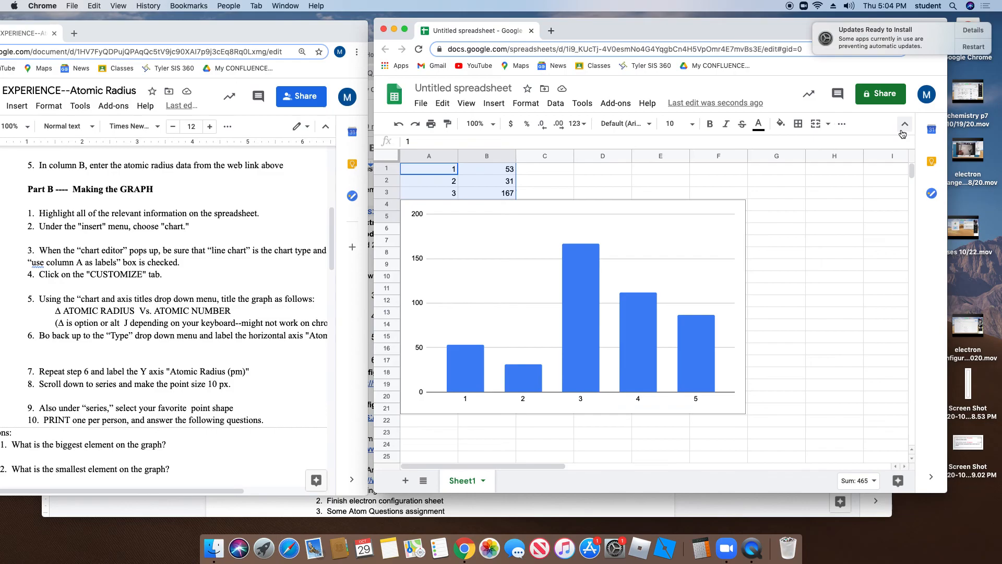
pyautogui.click(737, 210)
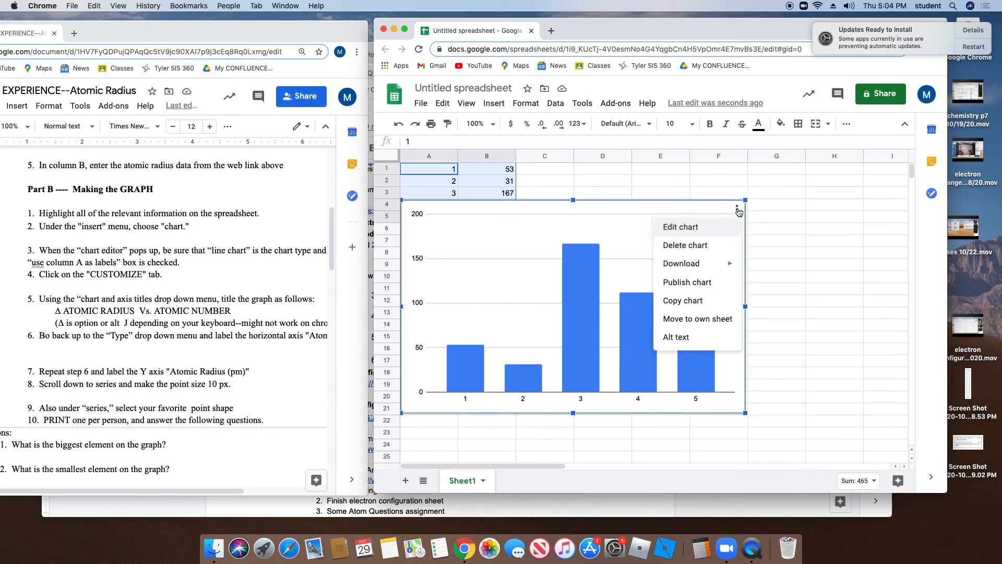
pyautogui.click(716, 225)
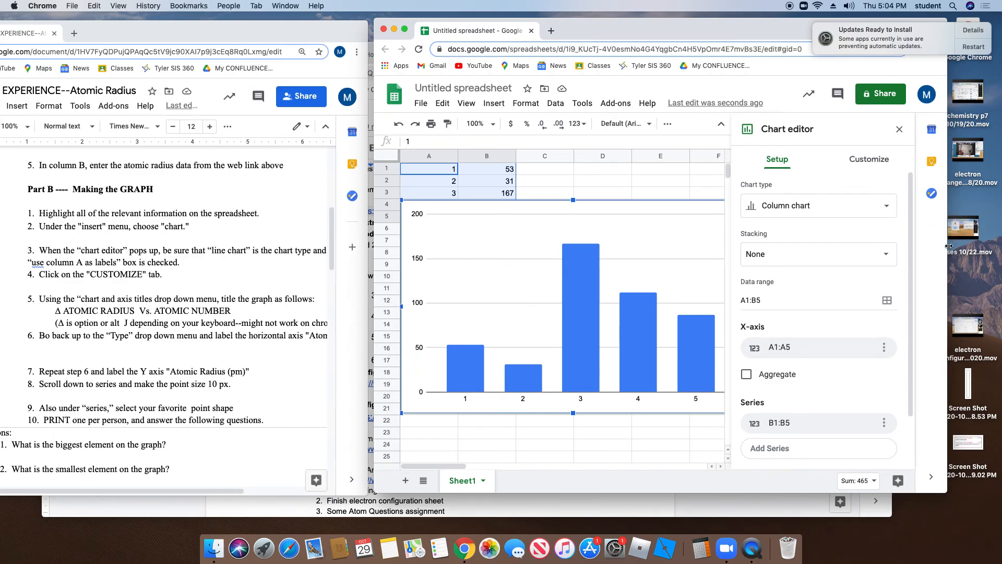
# Step: Widen the spreadsheet window and change the chart type to Line chart
pyautogui.moveTo(972, 244); pyautogui.dragTo(994, 245)
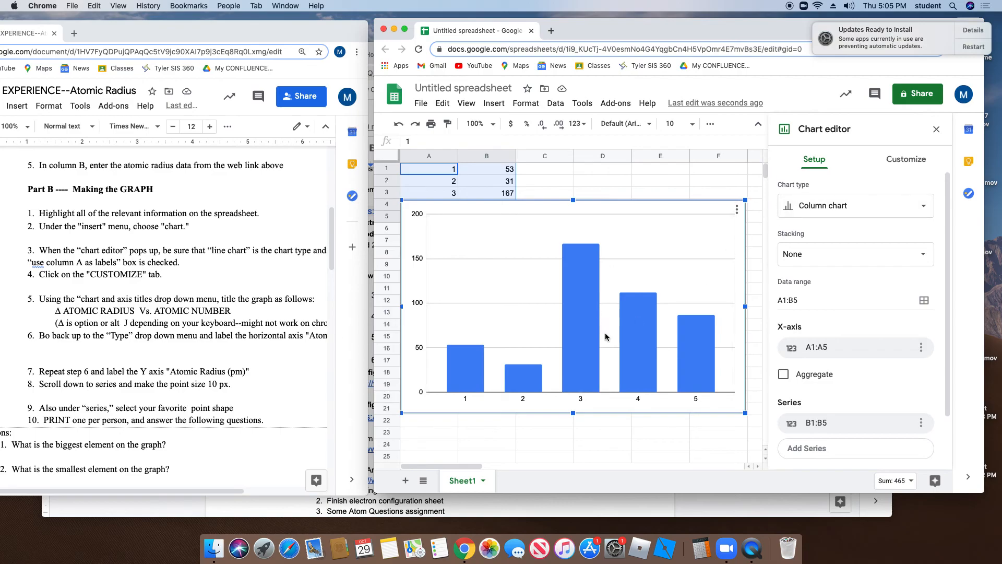
pyautogui.click(838, 213)
pyautogui.click(795, 346)
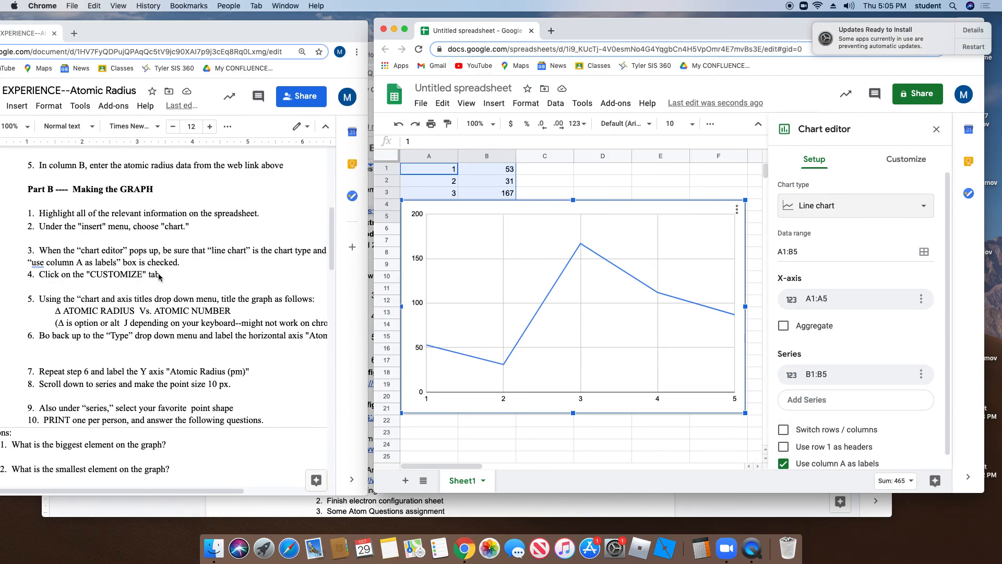
# Step: Set the chart title to "Δ Atomic Radius vs. Atomic Number"
pyautogui.click(914, 159)
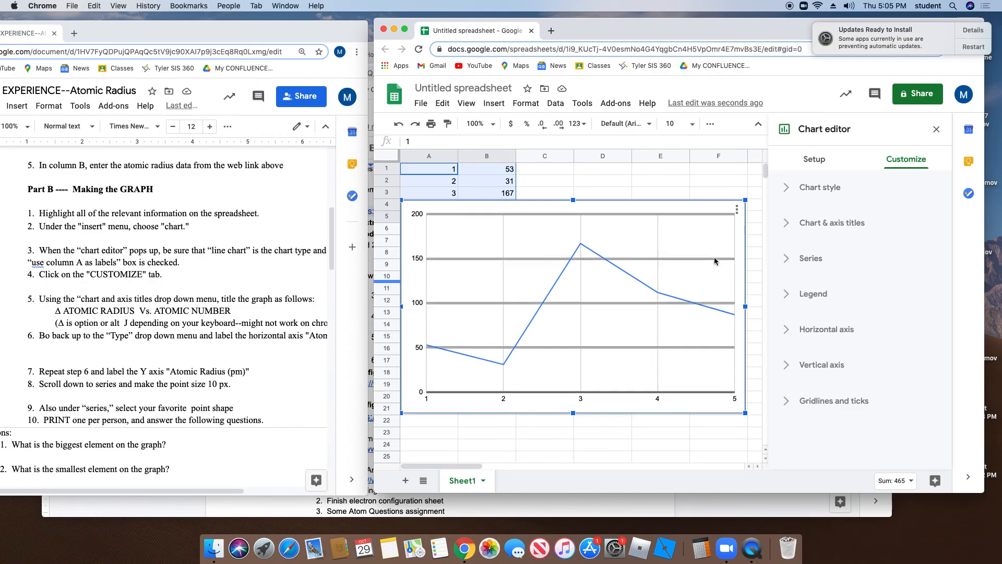
pyautogui.click(789, 226)
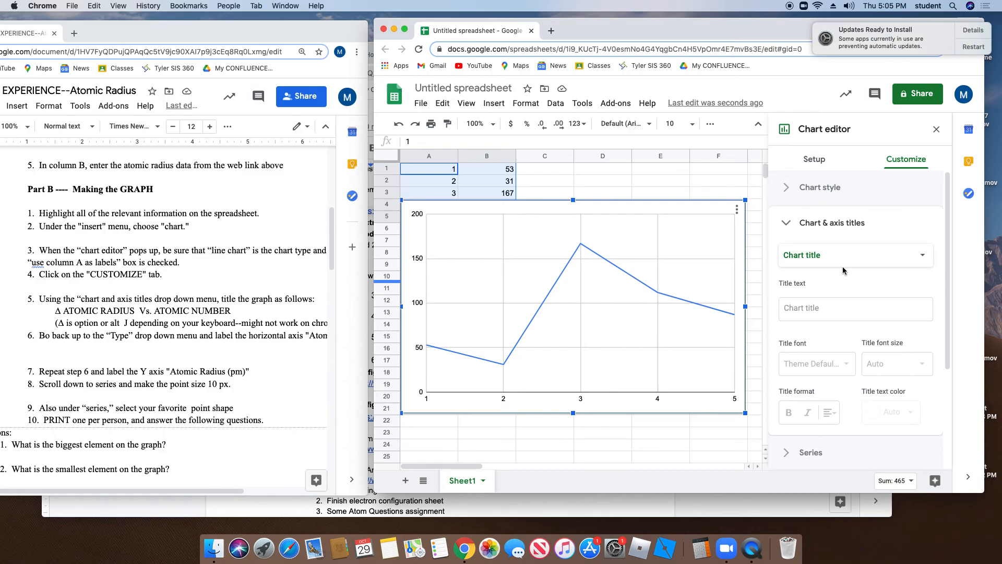
pyautogui.click(836, 310)
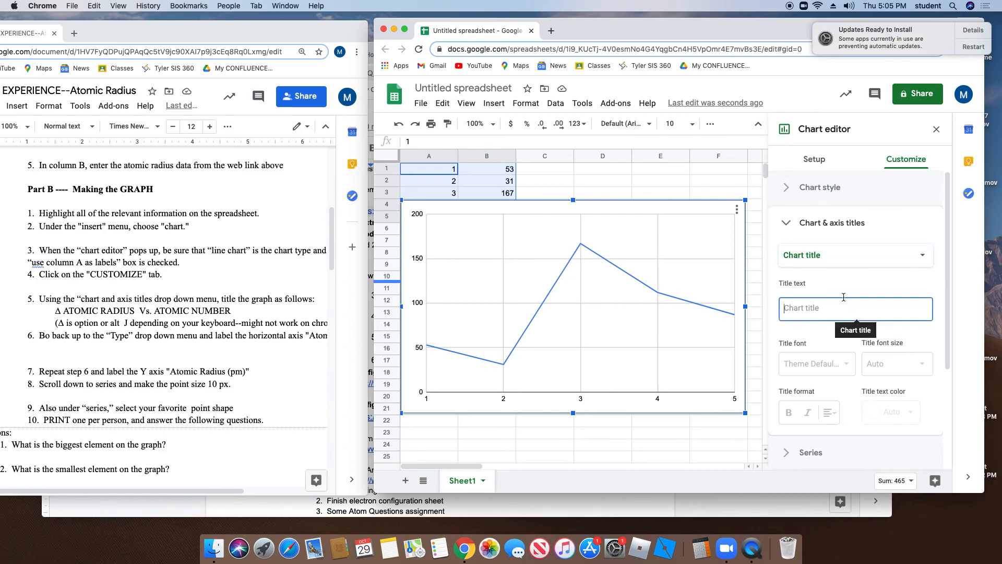
pyautogui.write('A')
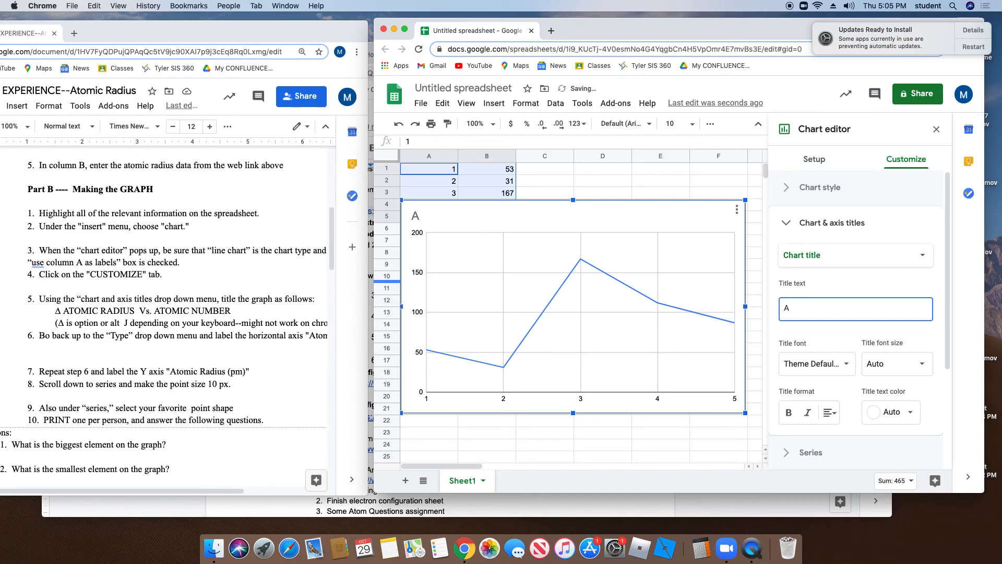
pyautogui.press('BackSpace')
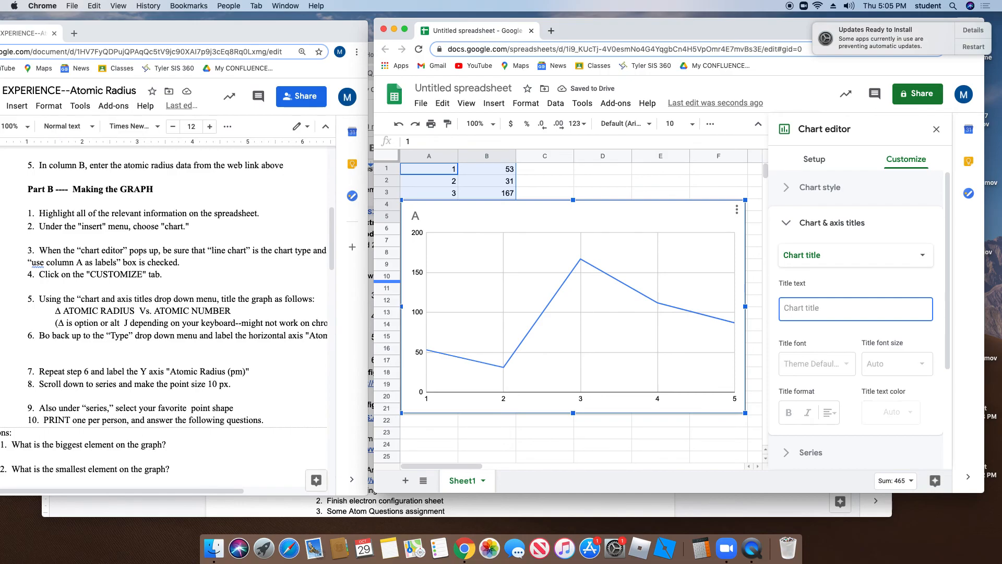
pyautogui.write('Δ')
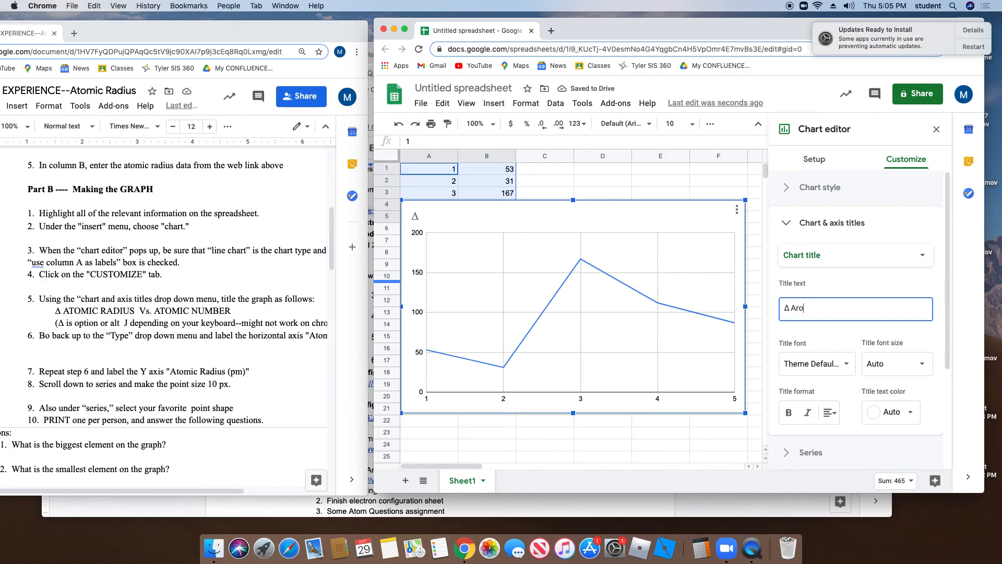
pyautogui.write('Atomic Radius vs.')
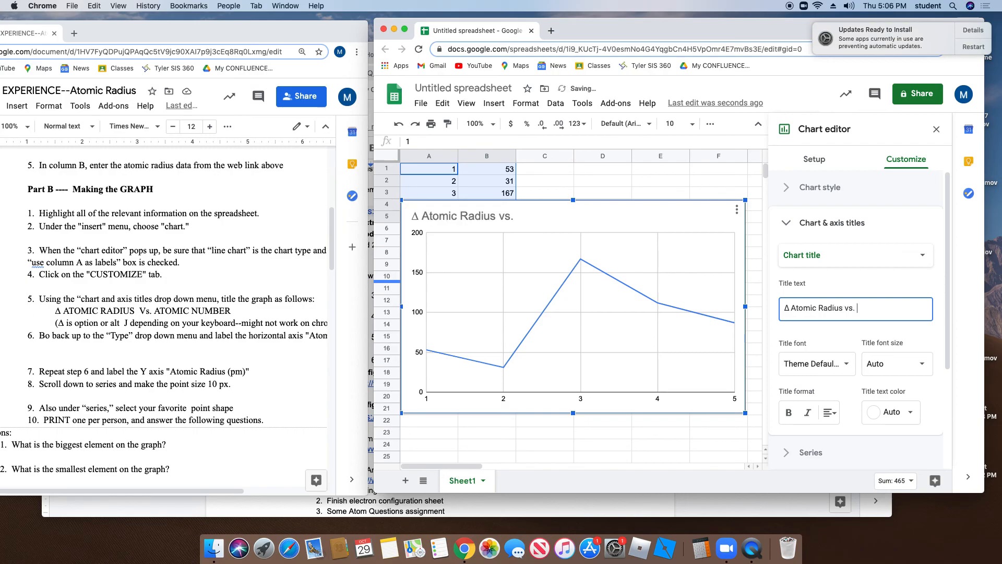
pyautogui.write('tomic Number')
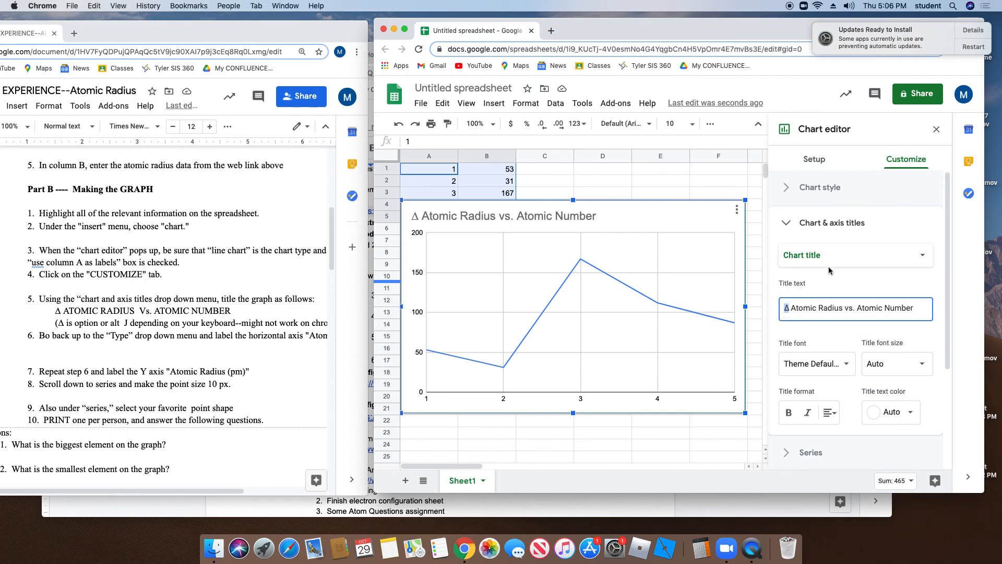
# Step: Set the chart's horizontal axis title to "Atomic Number"
pyautogui.click(848, 264)
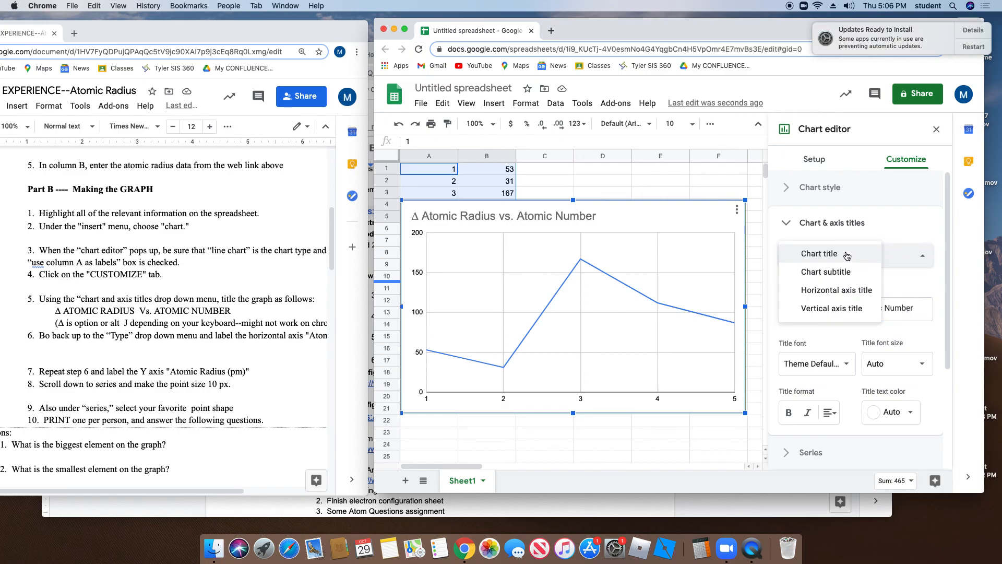
pyautogui.click(838, 292)
pyautogui.click(841, 305)
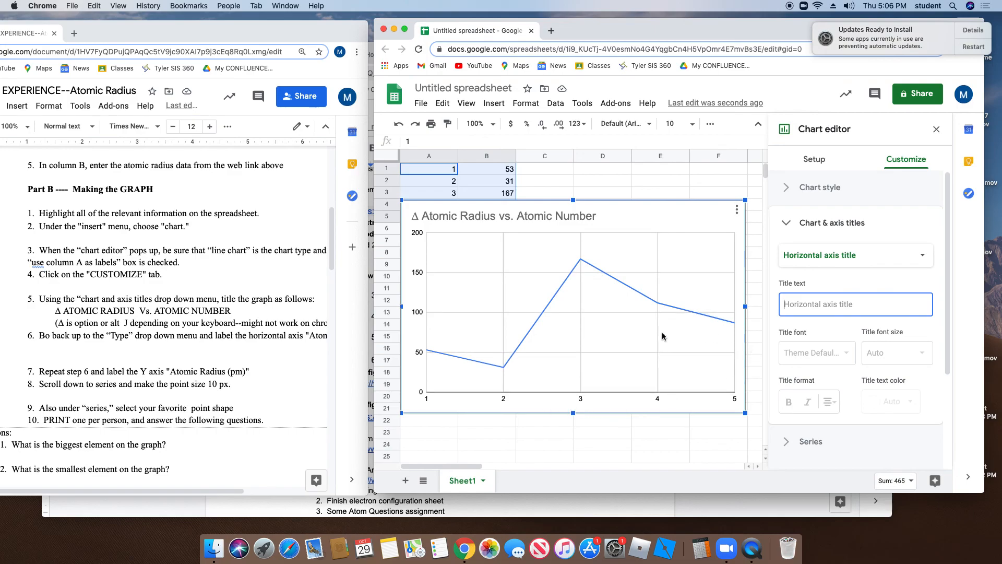
pyautogui.write('Atomic')
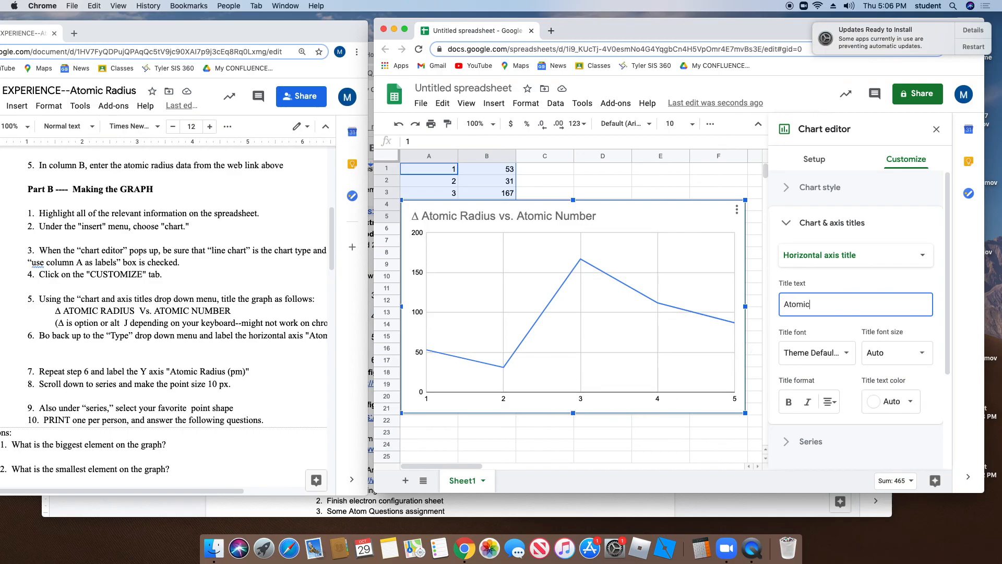
pyautogui.write(' Number')
# Step: Set the chart's vertical axis title to "Atomic Radius (pm)"
pyautogui.click(832, 255)
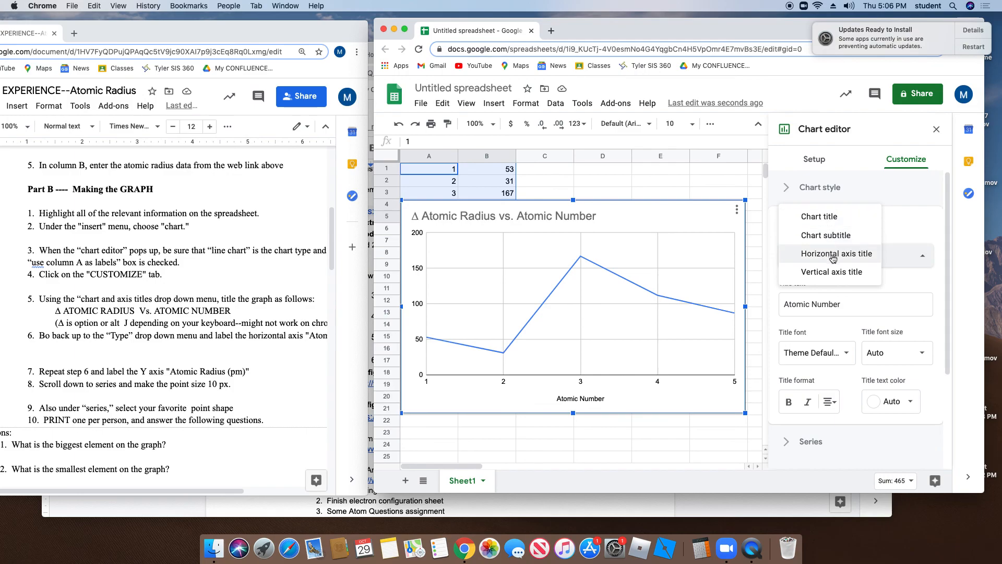
pyautogui.click(834, 272)
pyautogui.click(823, 304)
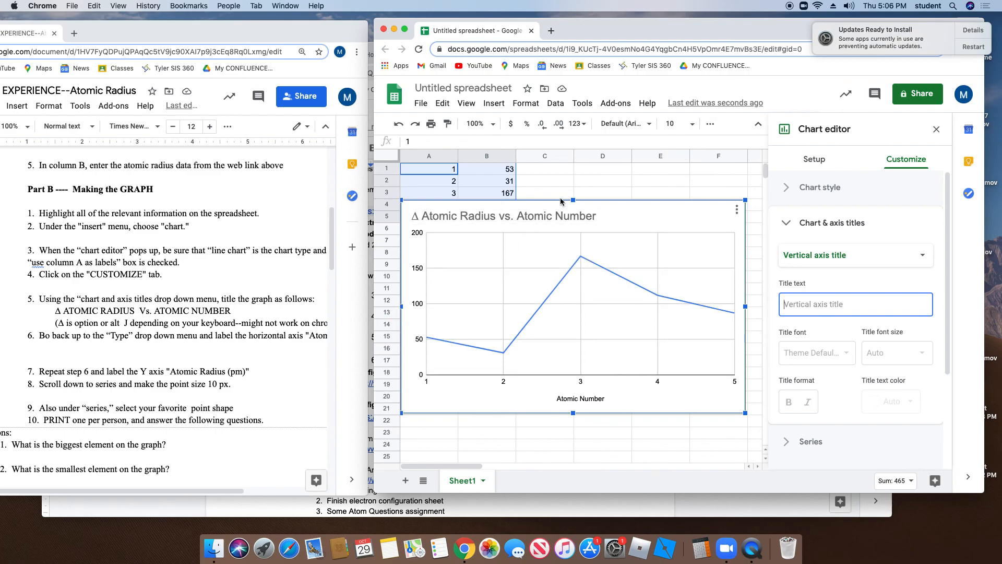
pyautogui.write('Atomic Radius (pm')
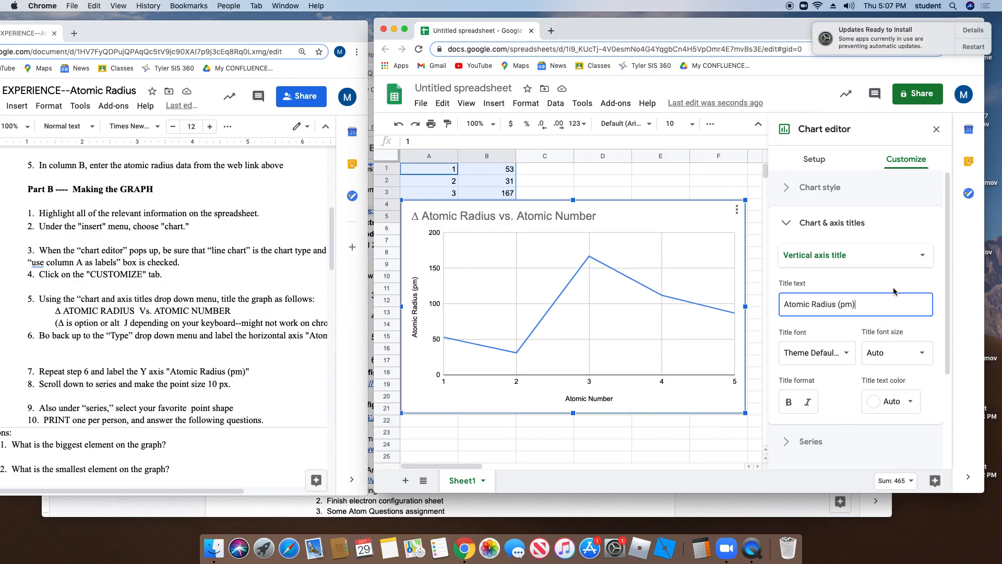
# Step: Set the point size of the line series to 10px in the series formatting options
pyautogui.scroll(-1, 887, 290)
pyautogui.click(783, 219)
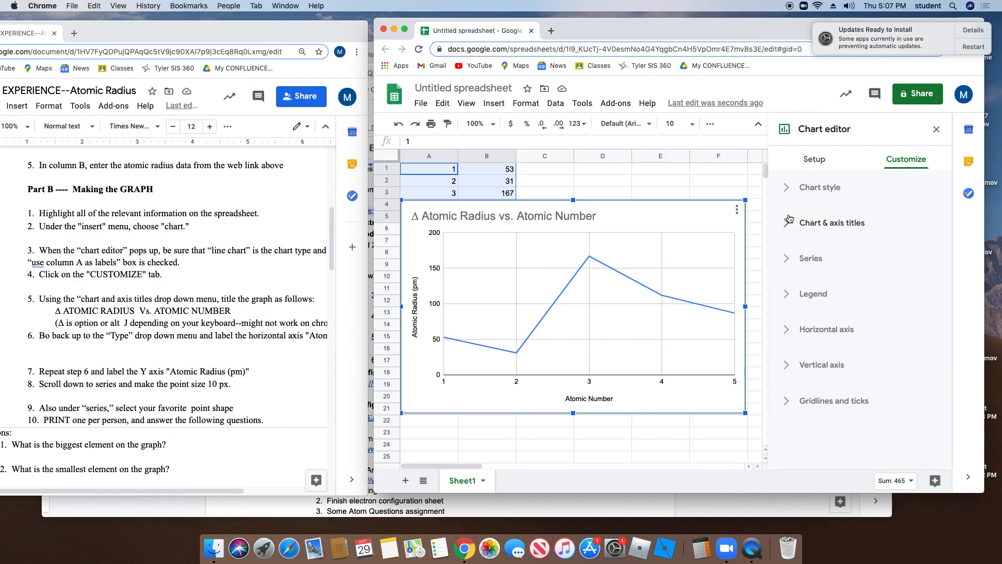
pyautogui.click(789, 262)
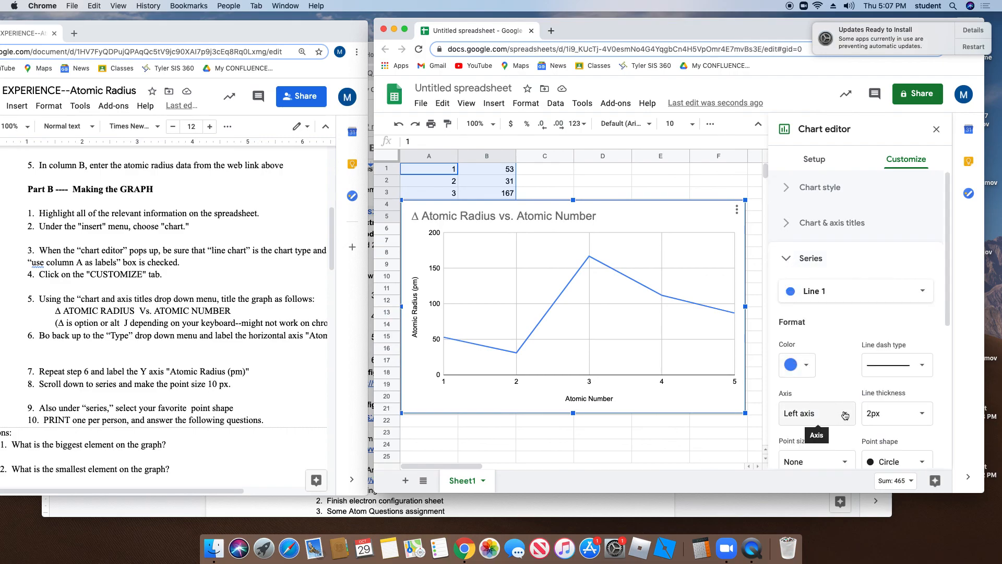
pyautogui.scroll(-2, 845, 415)
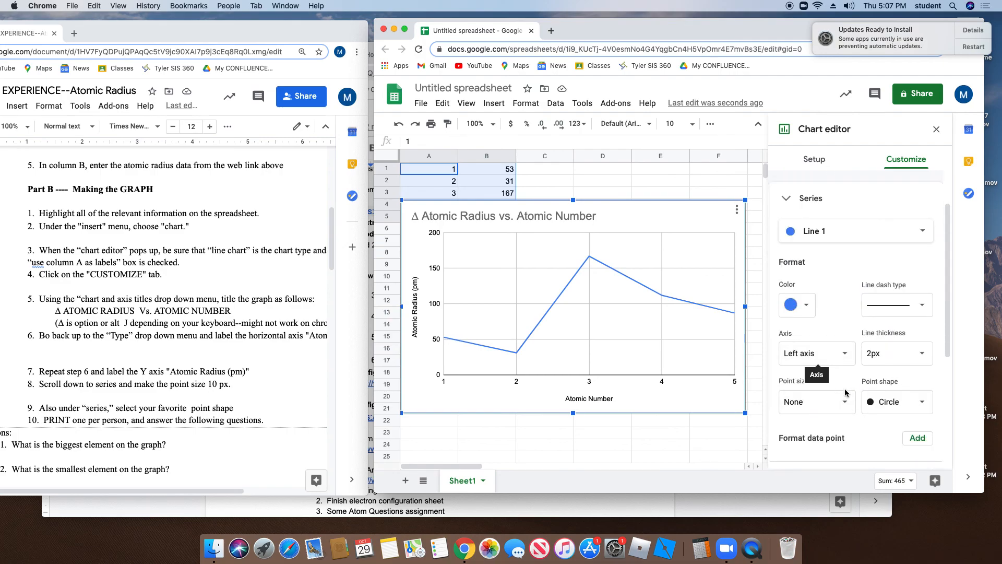
pyautogui.click(844, 403)
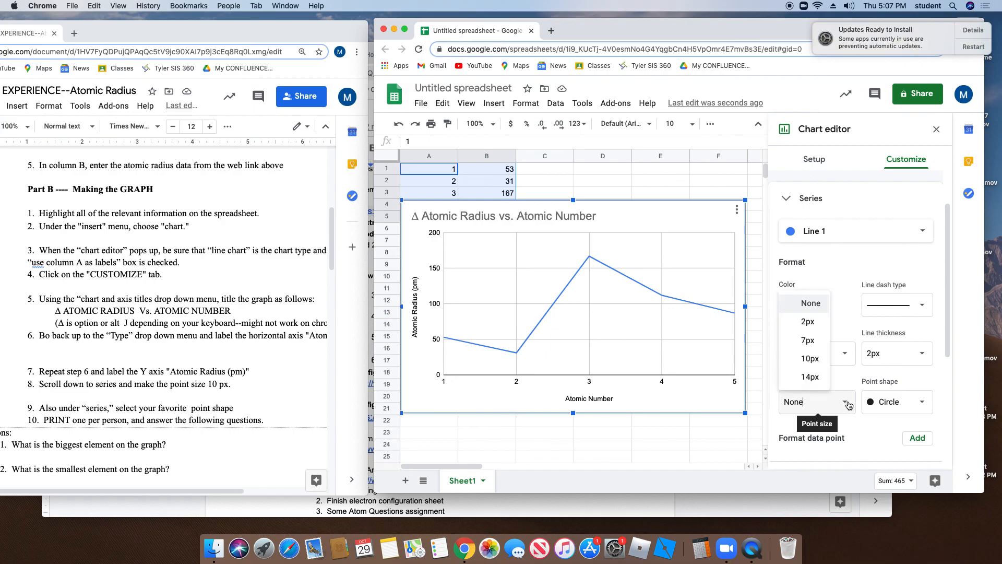
pyautogui.click(819, 365)
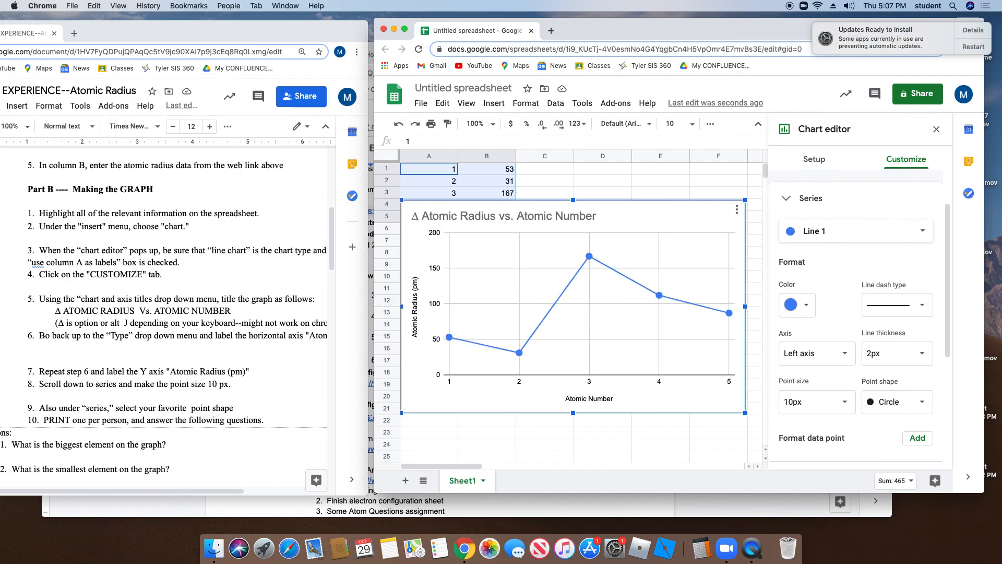
# Step: Keep the series line solid, try the Square, Triangle and Star point shapes, and restore Circle
pyautogui.click(914, 305)
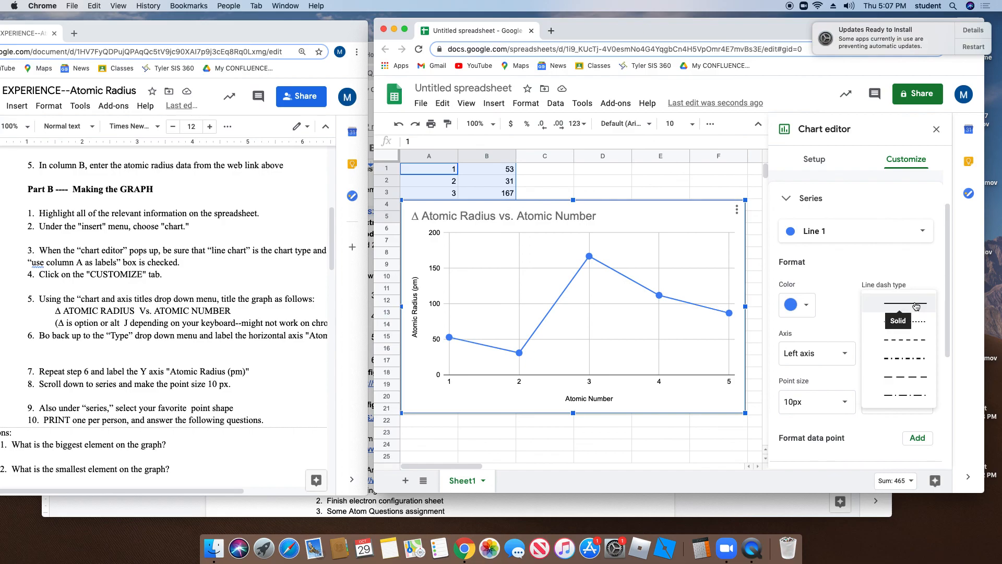
pyautogui.click(910, 303)
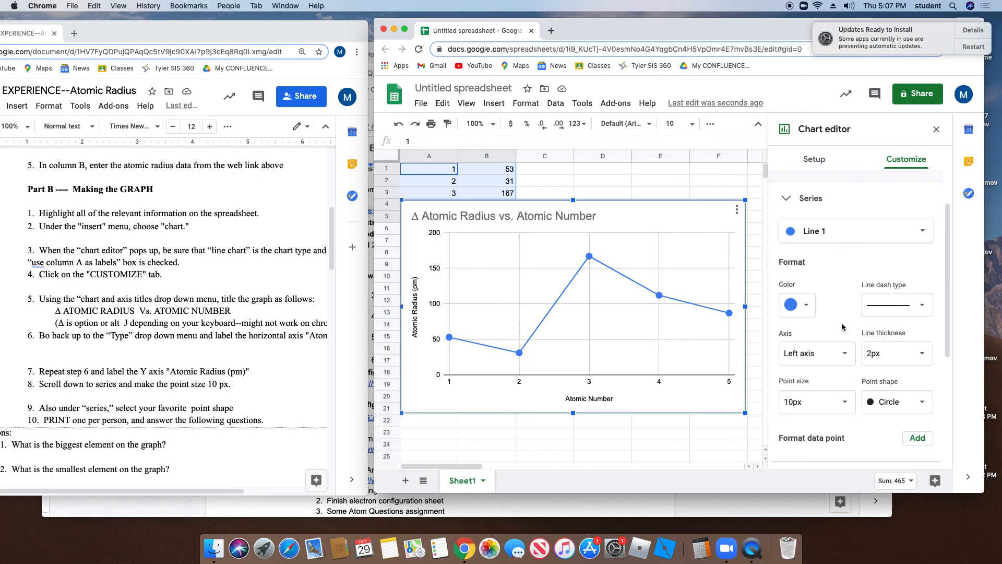
pyautogui.click(919, 412)
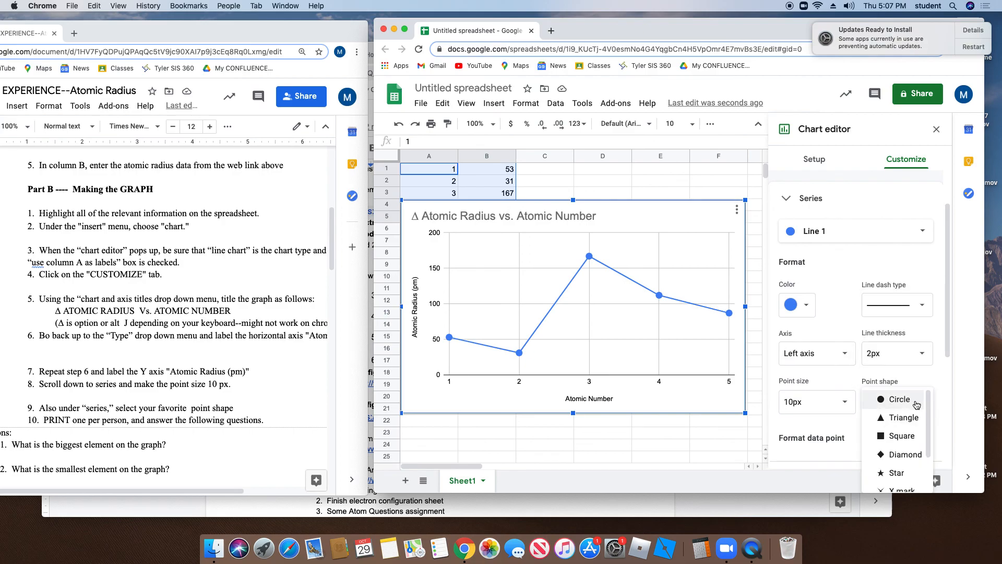
pyautogui.click(908, 435)
pyautogui.click(923, 405)
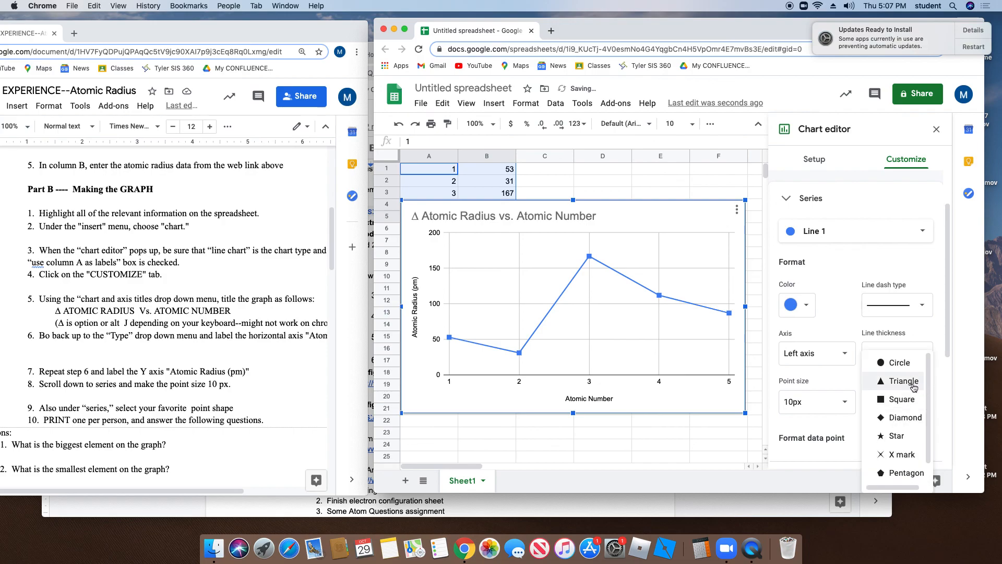
pyautogui.click(912, 384)
pyautogui.click(910, 408)
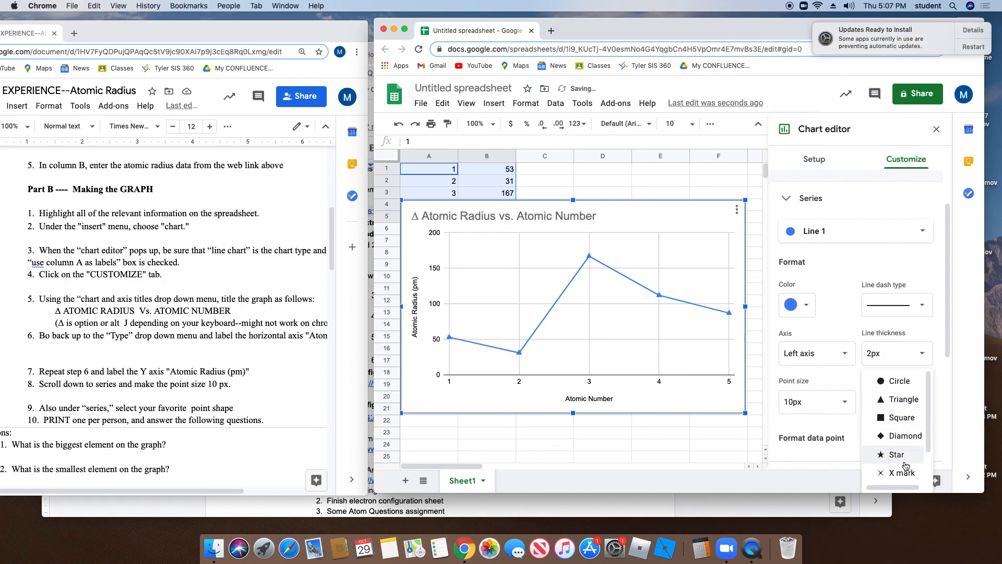
pyautogui.click(904, 464)
pyautogui.click(914, 410)
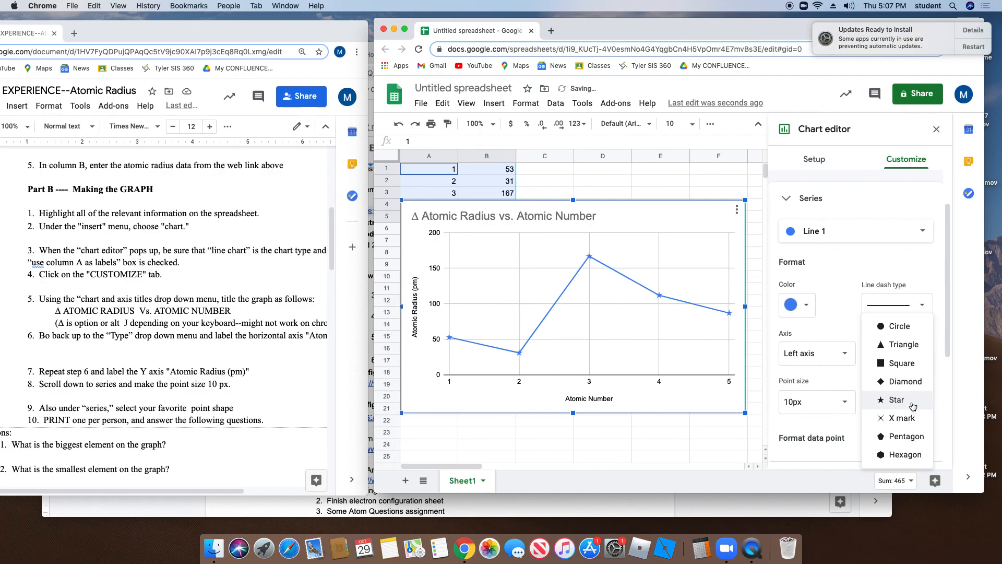
pyautogui.click(906, 327)
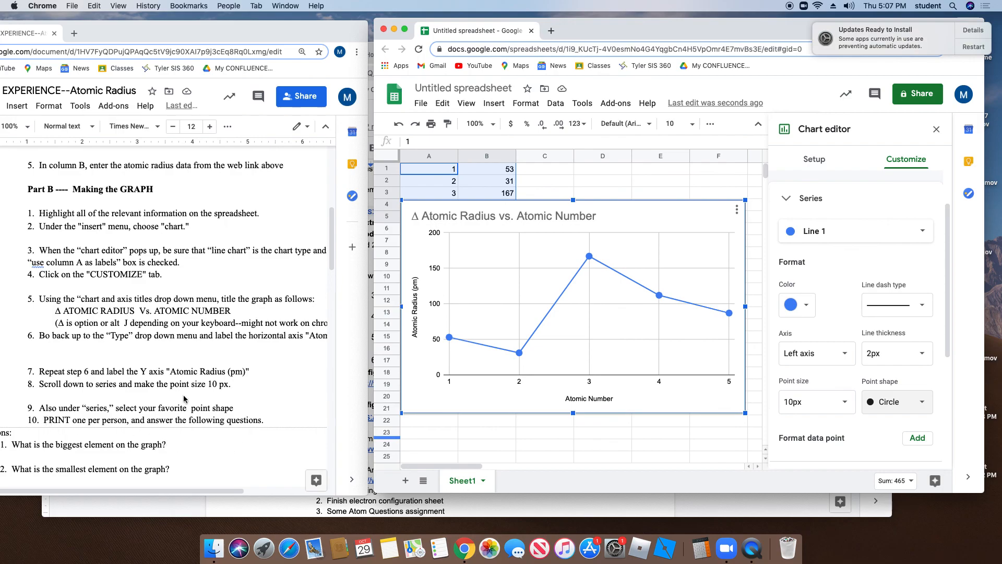
# Step: Examine the questions that follow the graph-making instructions in the assignment document
pyautogui.scroll(-5, 188, 397)
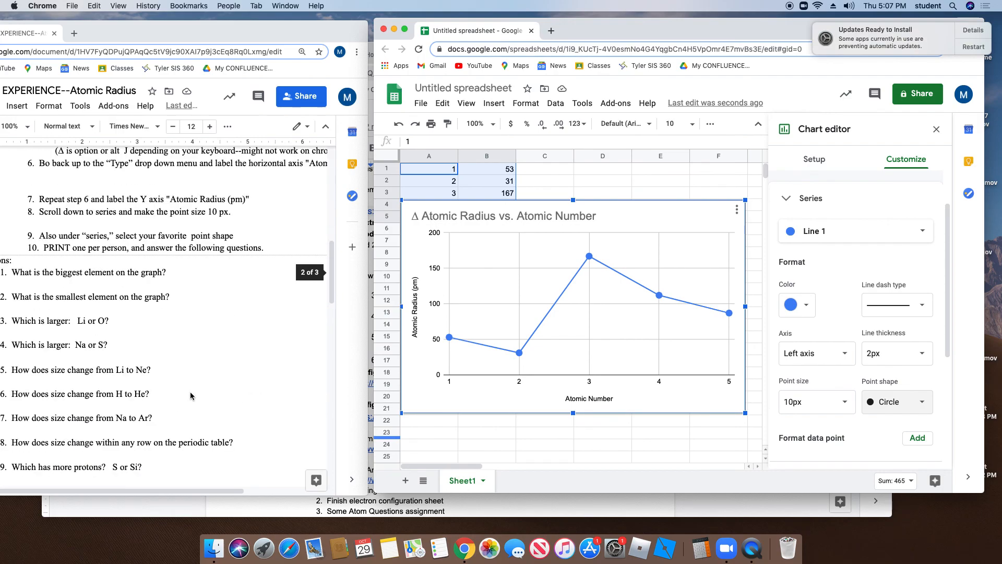